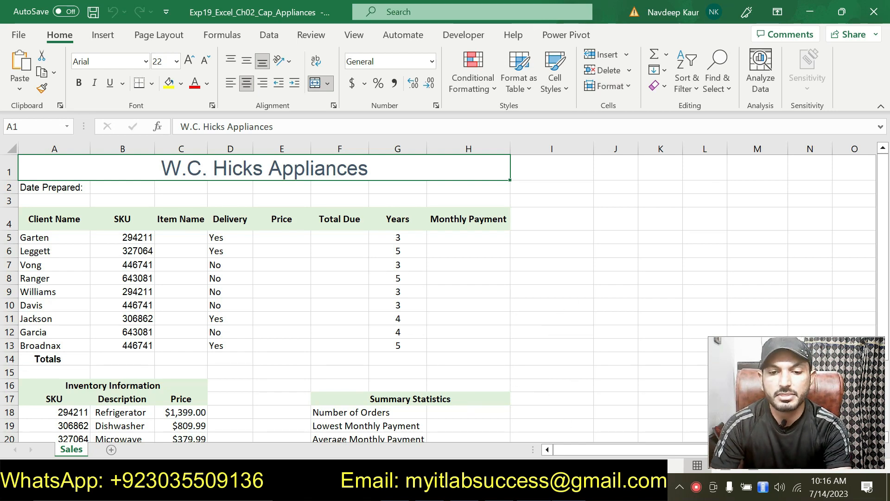
Step: Switch to the Word instructions document and highlight the full step 1 instruction in turquoise
key(alt+Tab)
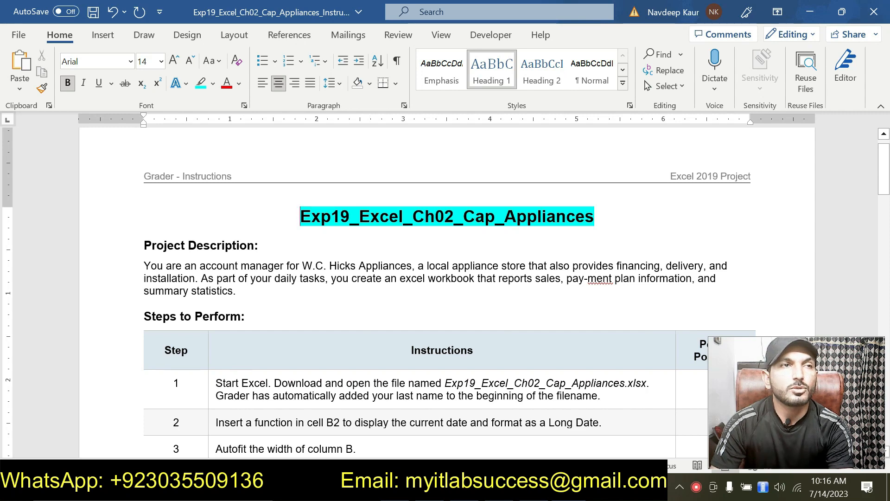
scroll(445, 292, down, 1)
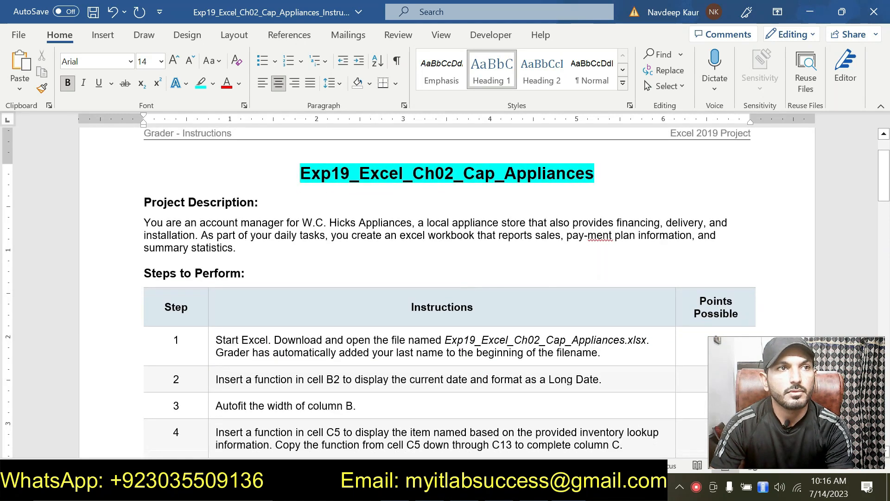
drag(216, 340, 602, 353)
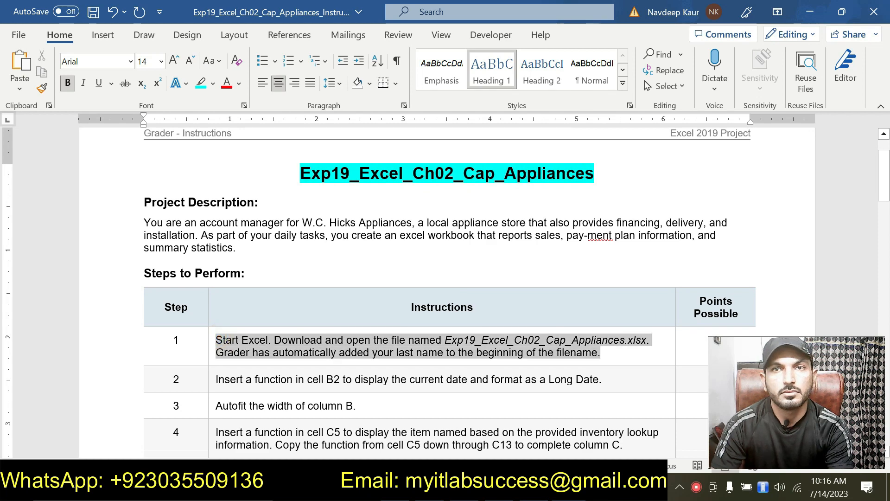
click(204, 87)
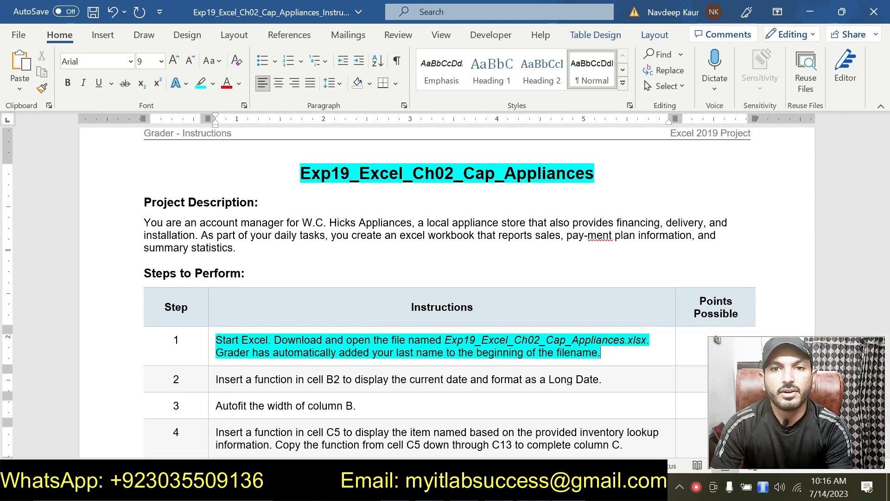
key(alt+Tab)
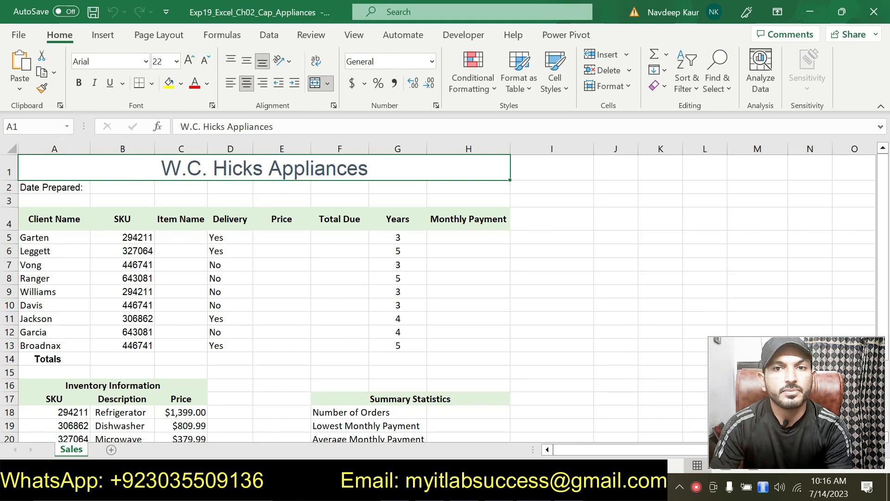
key(alt+Tab)
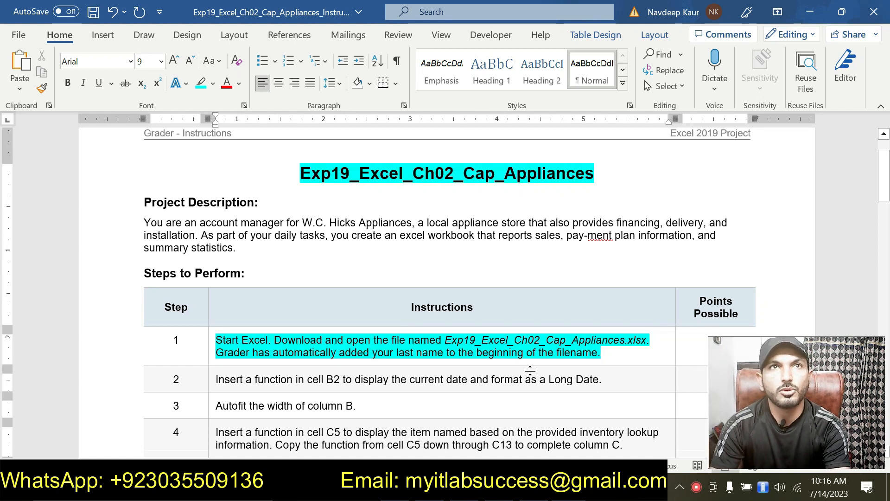
Step: Remove the highlight from the step 1 instruction and highlight the step 2 instruction about cell B2 in turquoise
drag(601, 353, 215, 340)
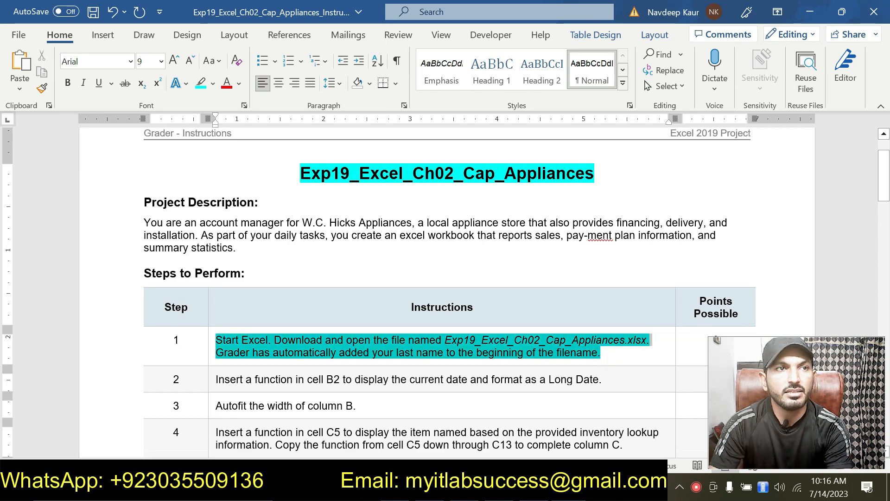
click(284, 316)
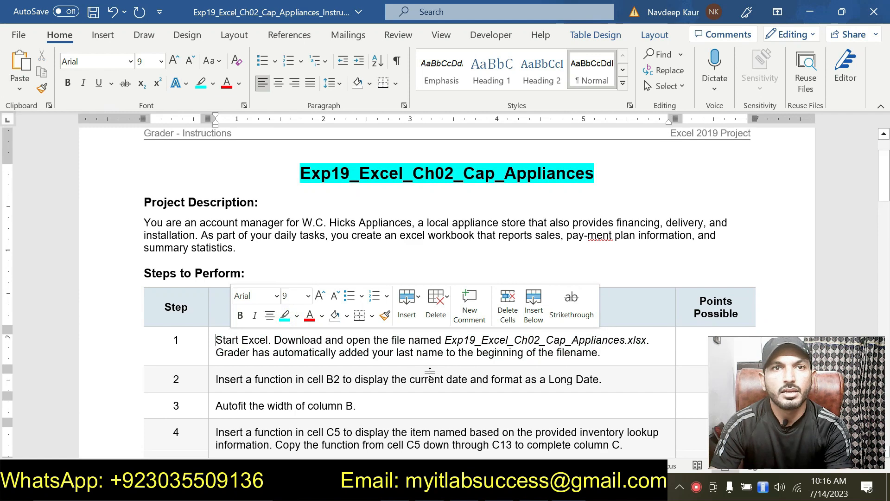
click(213, 379)
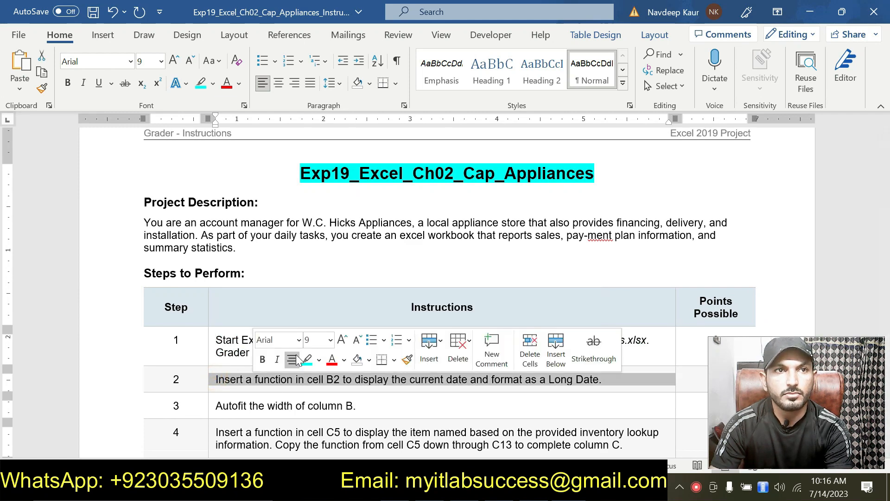
click(305, 359)
scroll(417, 325, down, 2)
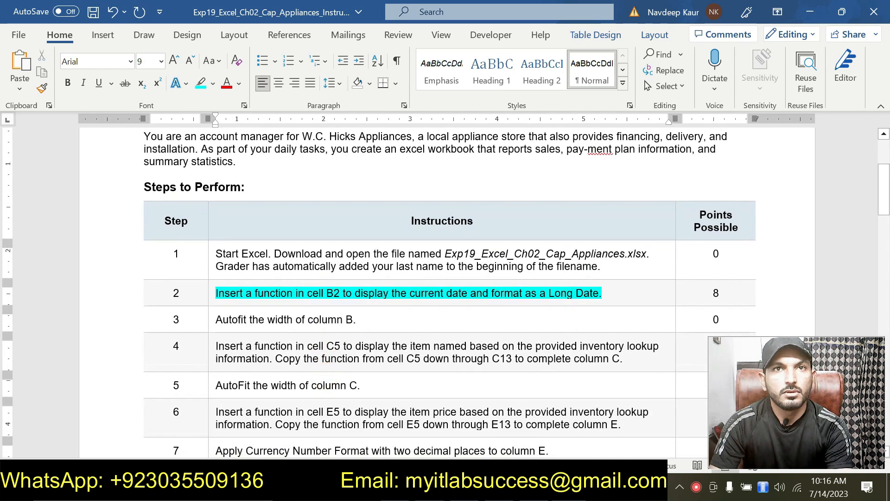
click(324, 293)
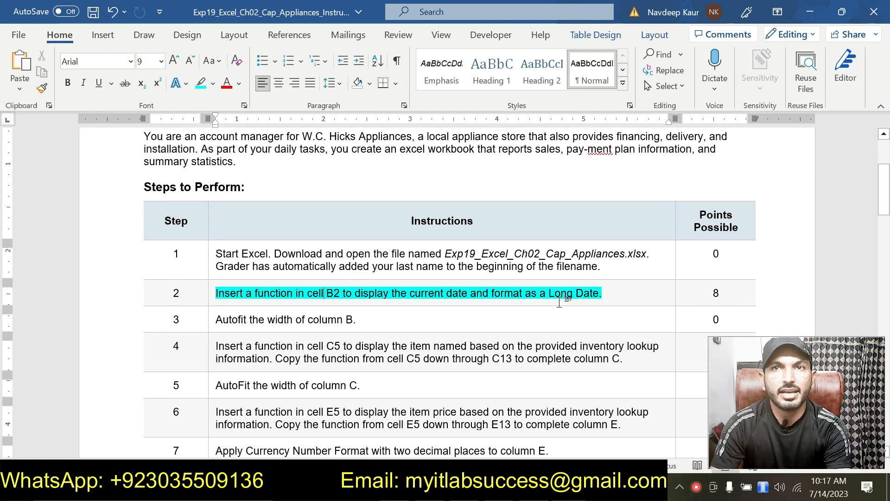
Step: Switch to the Excel workbook and enter the function =TODAY() in cell B2 beside Date Prepared
click(506, 487)
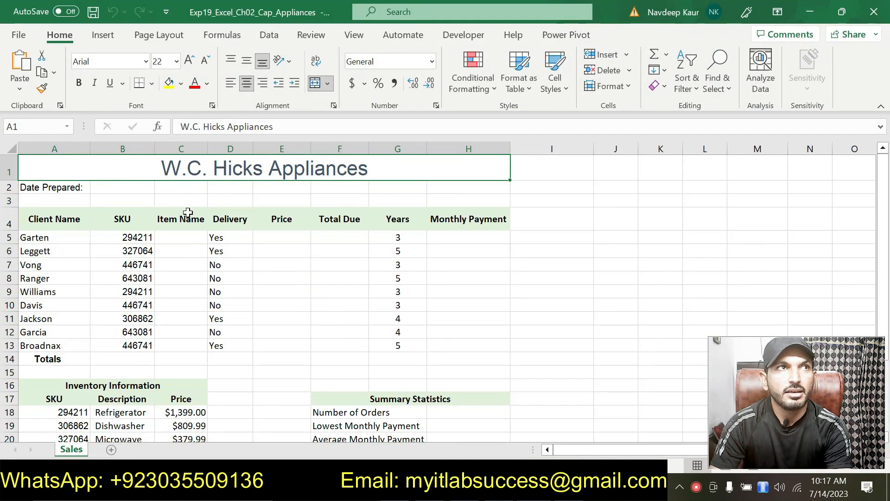
click(136, 187)
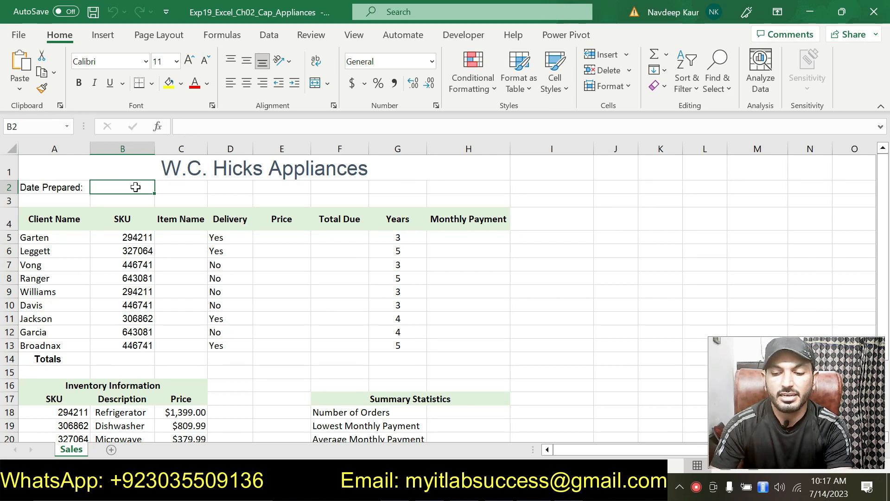
text(=today)
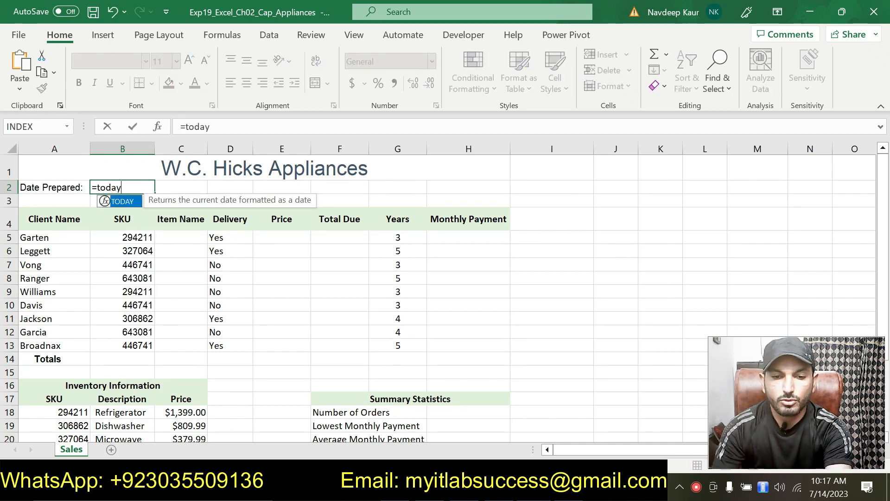
double_click(121, 201)
click(280, 124)
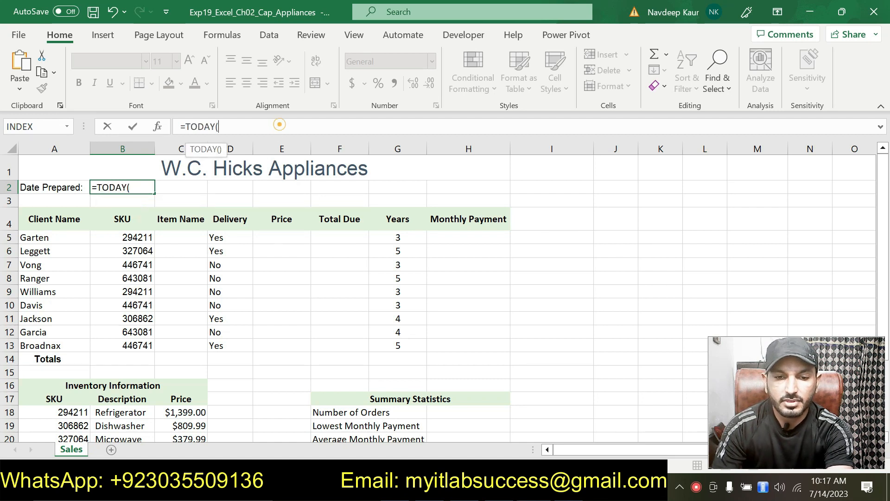
text())
key(Return)
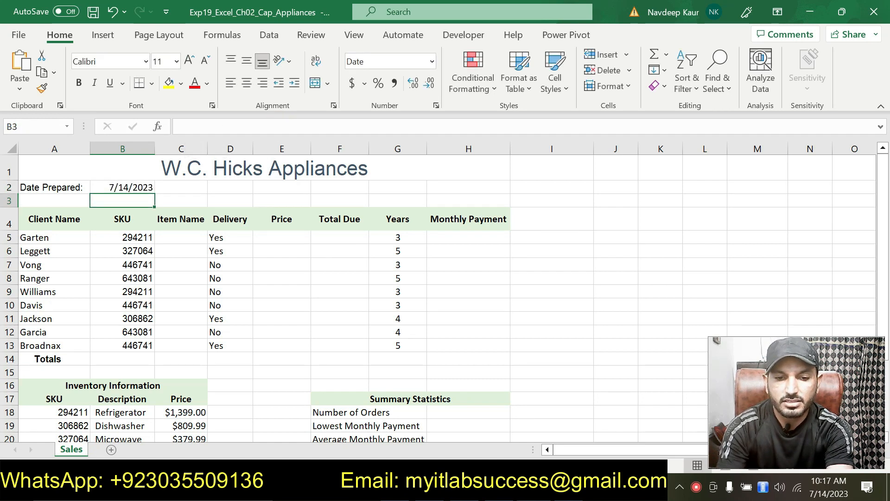
Step: Format cell B2 as a Long Date and autofit the width of column B
click(148, 189)
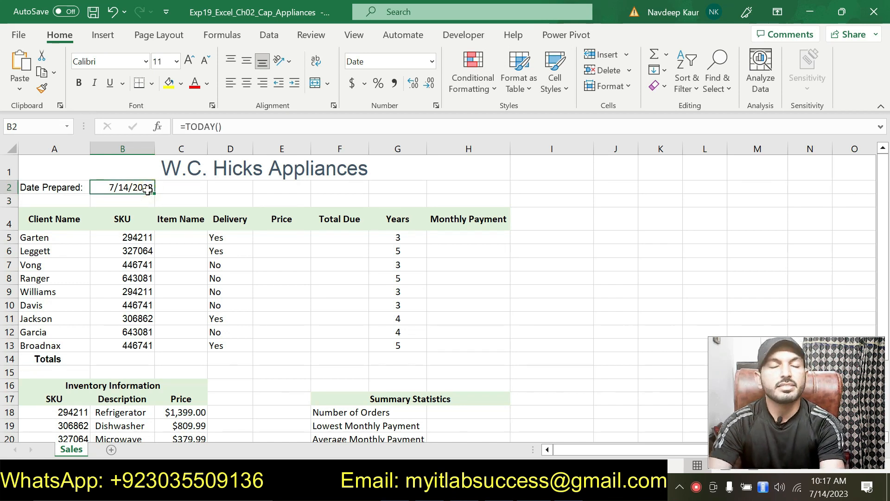
click(431, 61)
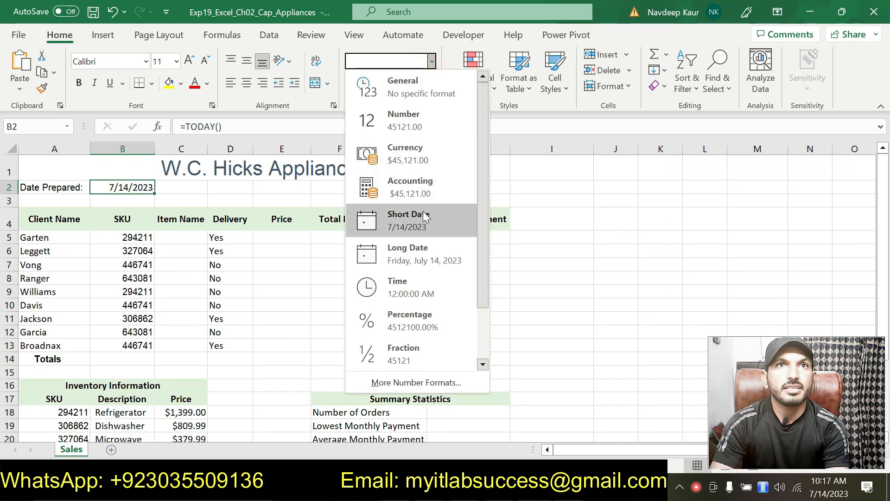
click(421, 247)
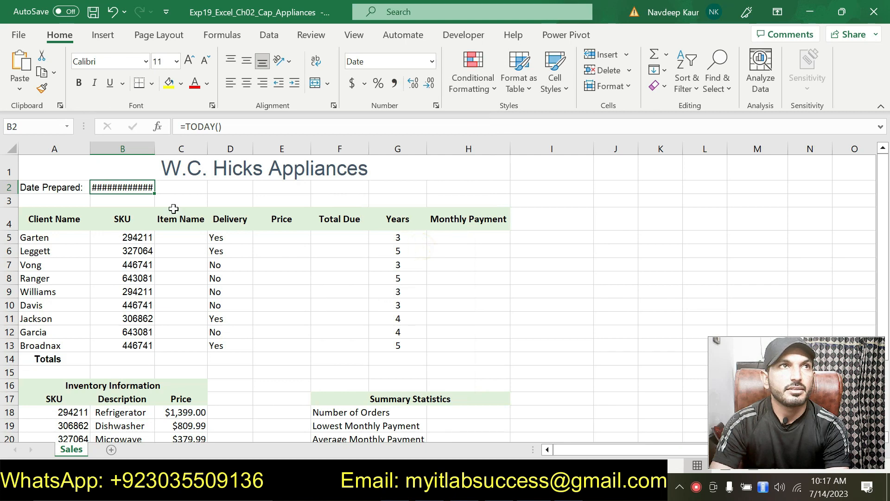
double_click(155, 147)
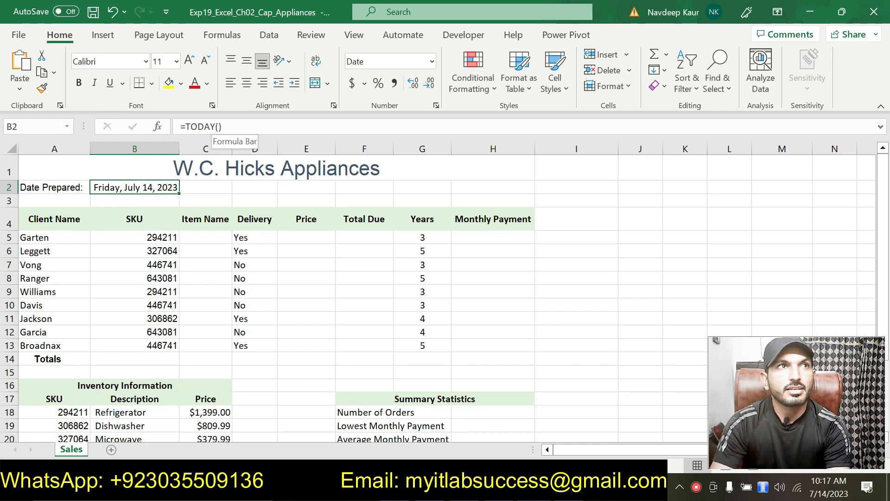
Step: Switch to the Word instructions, clear the highlight from the step 2 instruction and highlight the step 3 instruction in turquoise
key(alt+Tab)
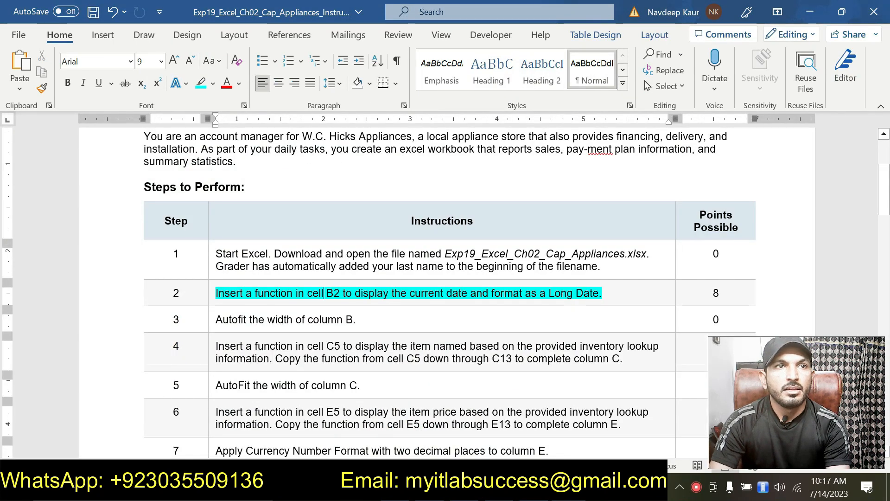
mouse_move(214, 293)
mouse_down()
mouse_move(259, 294)
mouse_move(215, 278)
mouse_move(214, 293)
mouse_up()
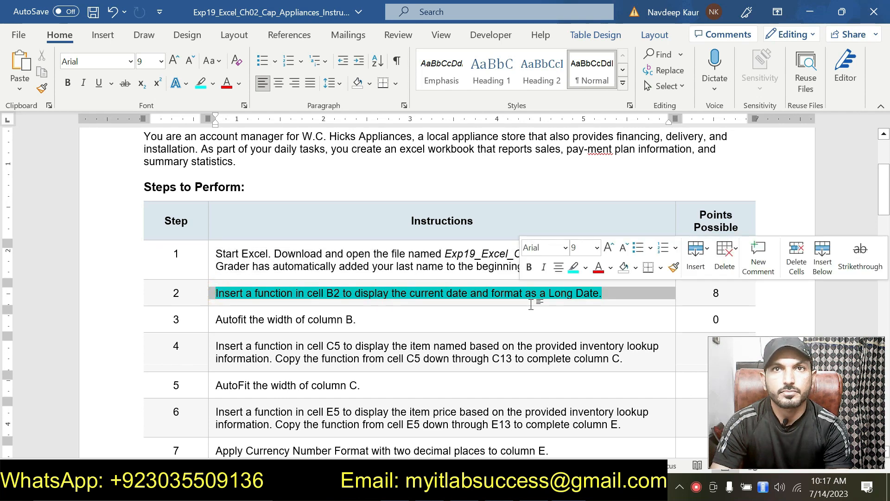
click(573, 268)
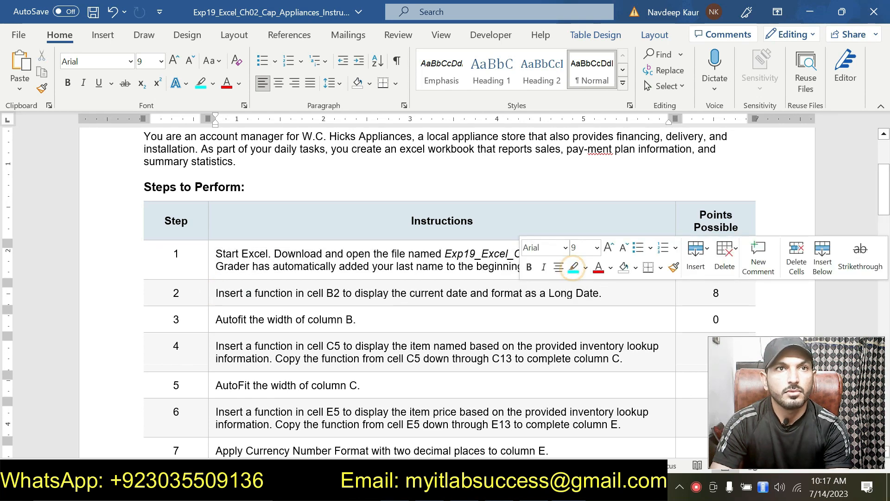
drag(353, 320, 215, 320)
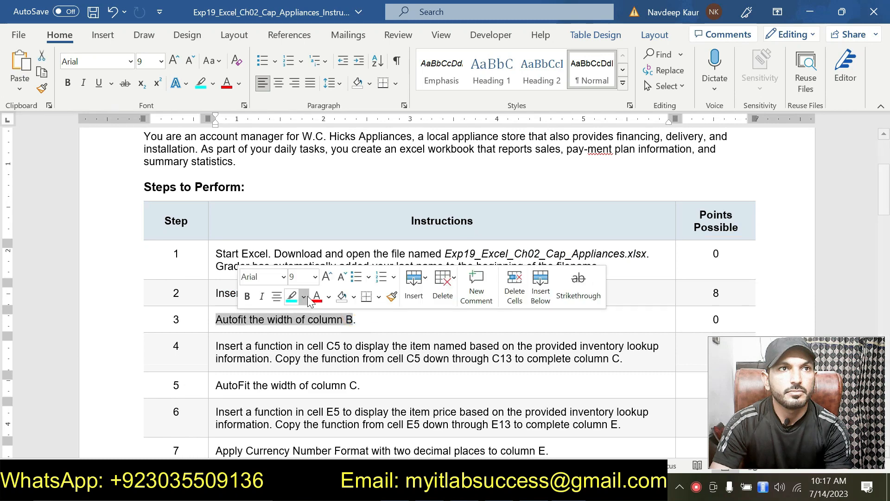
click(291, 296)
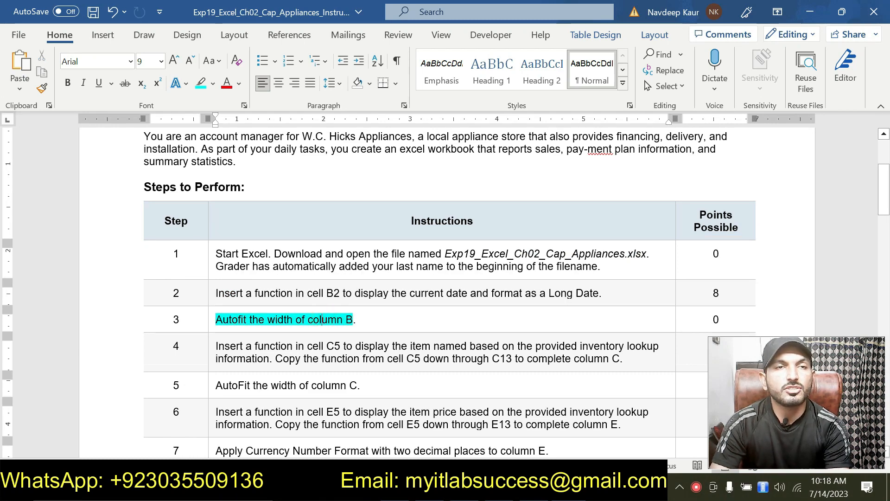
click(384, 317)
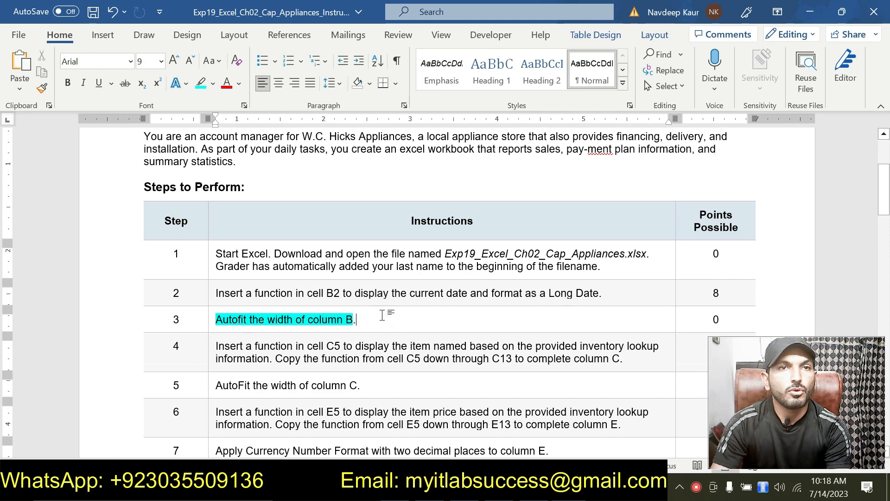
Step: Return to the Excel workbook and check that column B fits the long date in B2
key(alt+Tab)
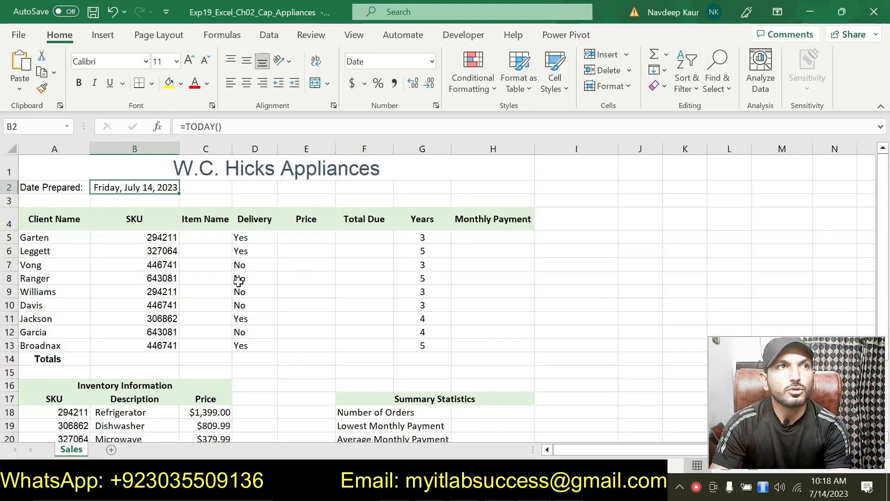
click(178, 148)
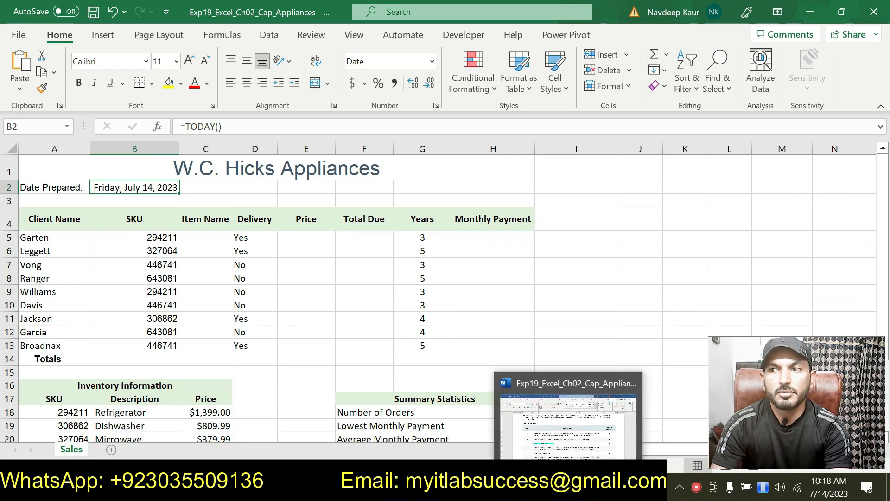
Step: Switch to the Word instructions, clear the highlight from the step 3 instruction and highlight the step 4 instruction in turquoise
click(570, 408)
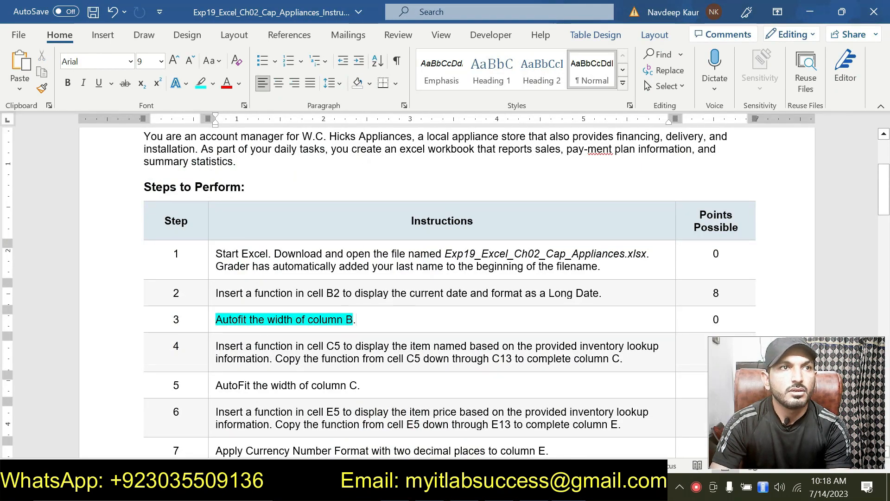
drag(353, 319, 217, 319)
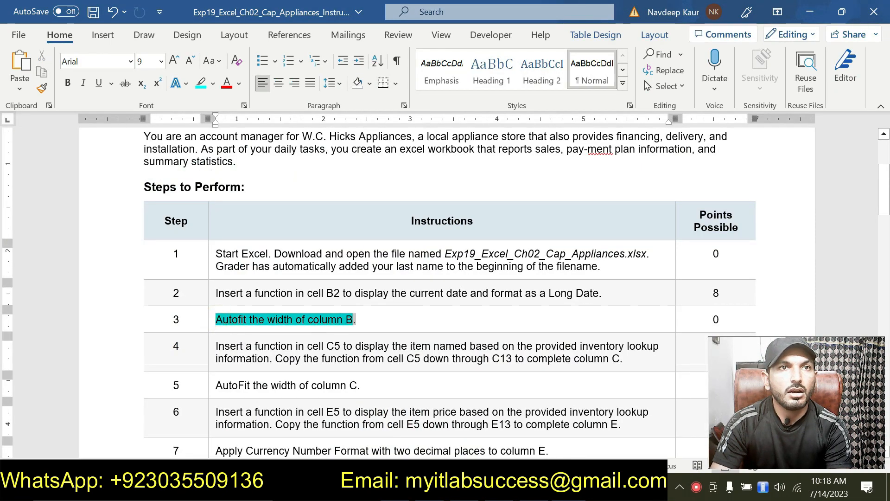
click(411, 288)
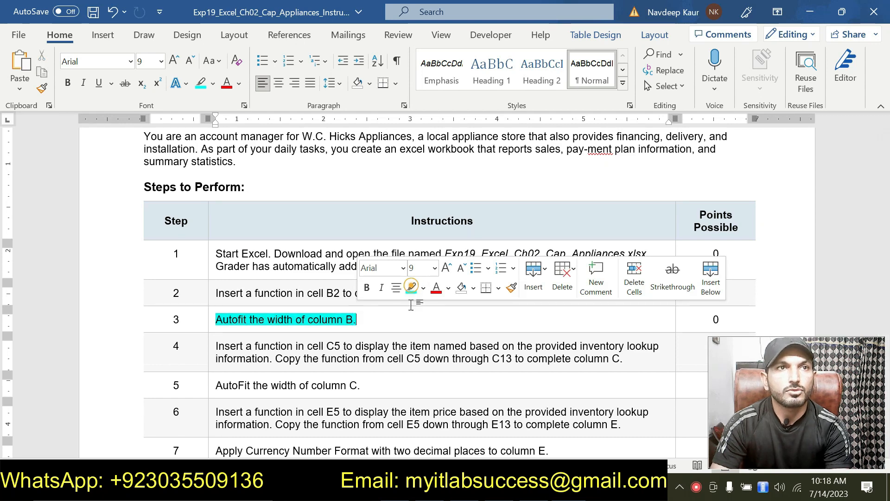
drag(359, 319, 217, 320)
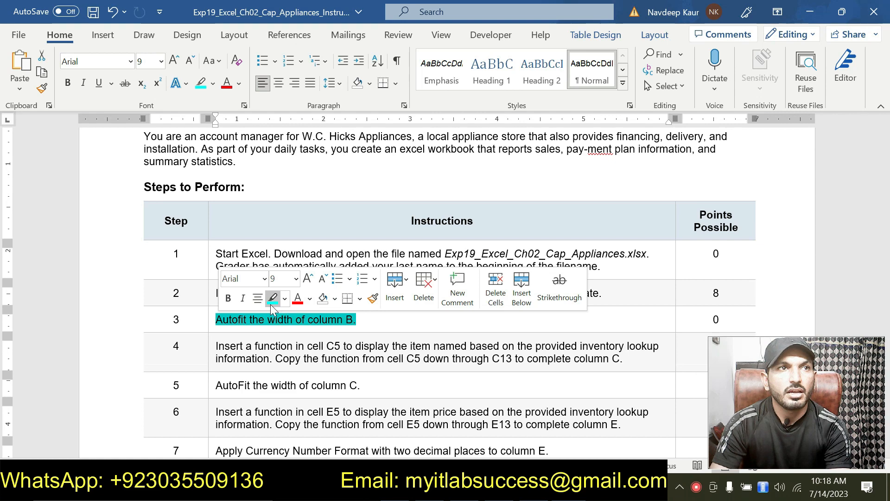
click(271, 304)
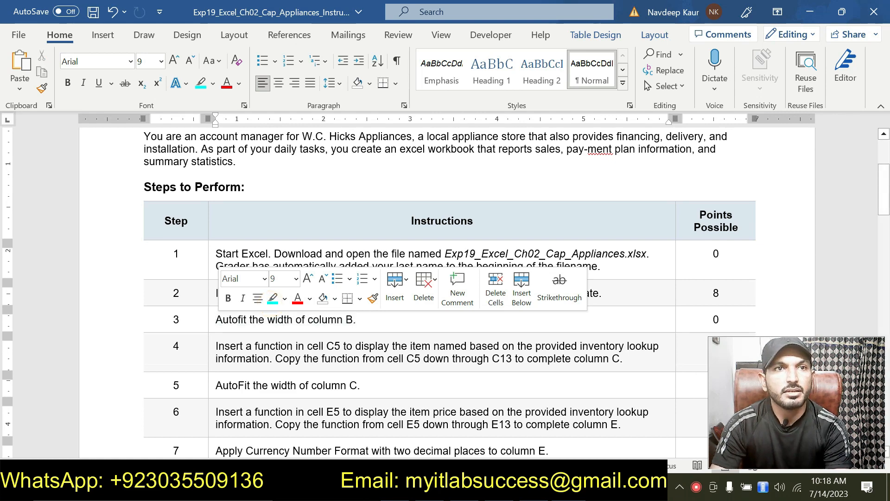
scroll(450, 292, down, 1)
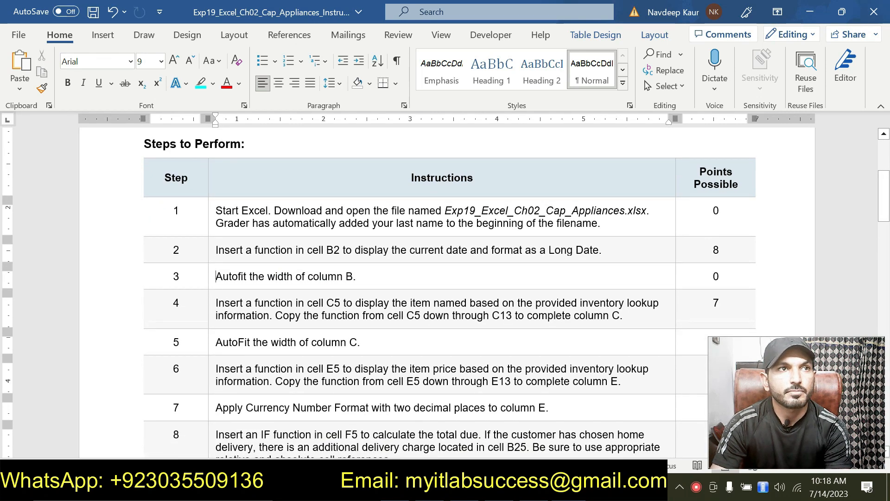
drag(216, 303, 621, 315)
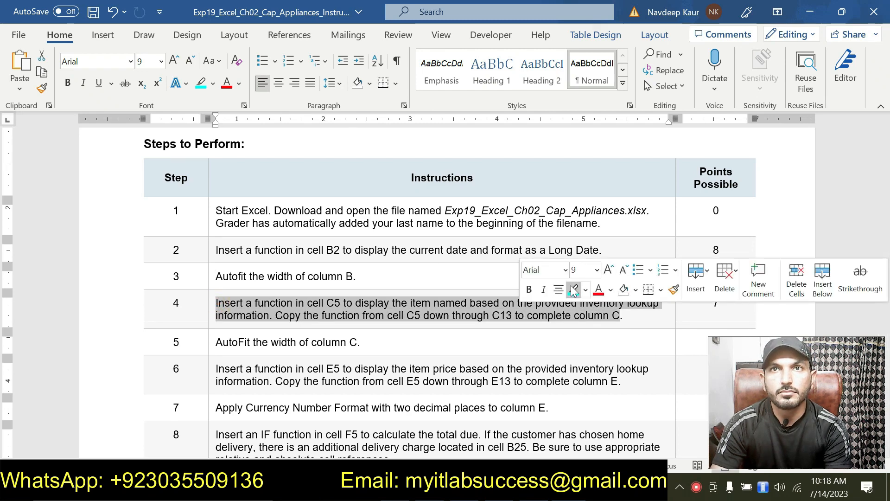
click(573, 289)
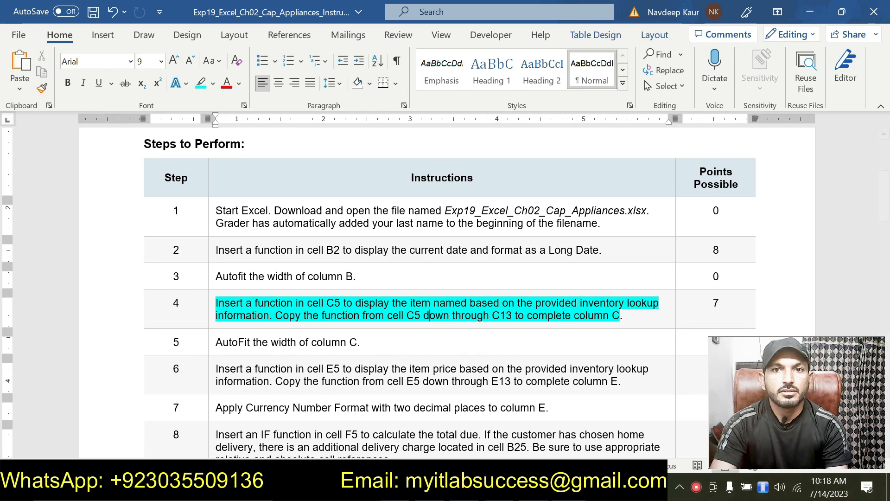
Step: Look at the Excel workbook, and return to the Word document to reread the step 4 instruction about cell C5
click(541, 488)
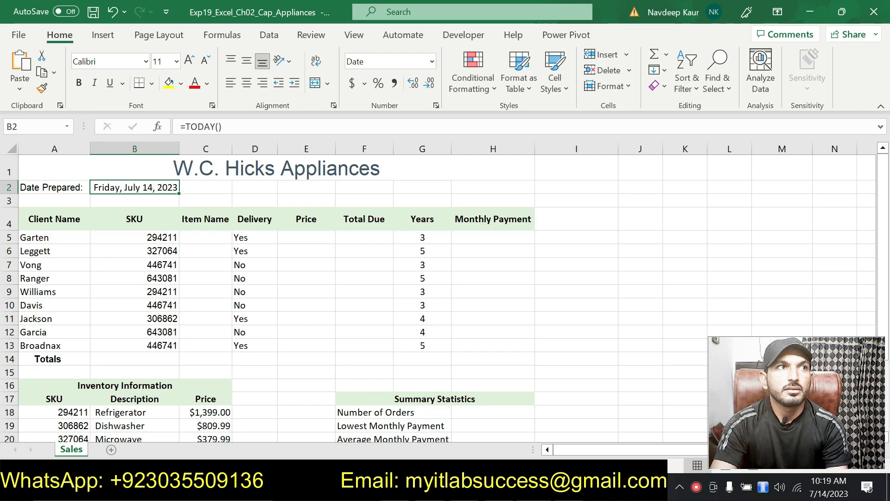
key(alt+Tab)
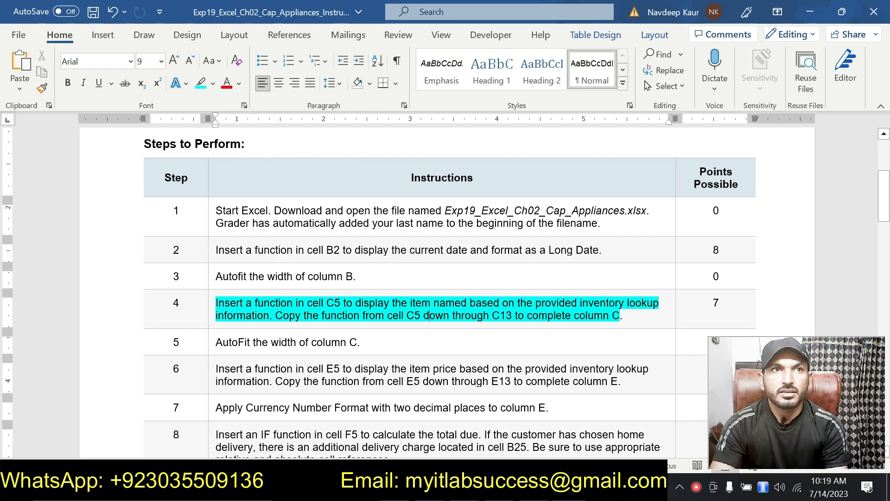
click(624, 315)
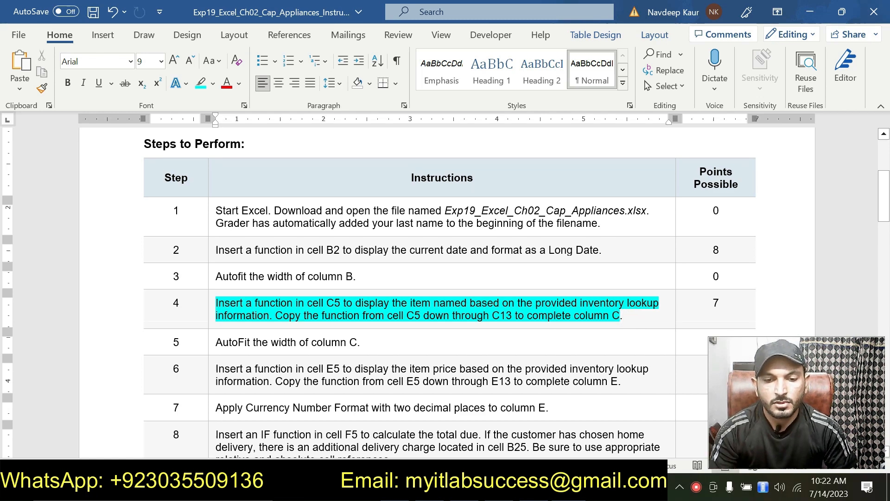
Step: Switch to the Excel workbook and examine the inventory range A18:C23 as the lookup source for the item name in C5
key(alt+Tab)
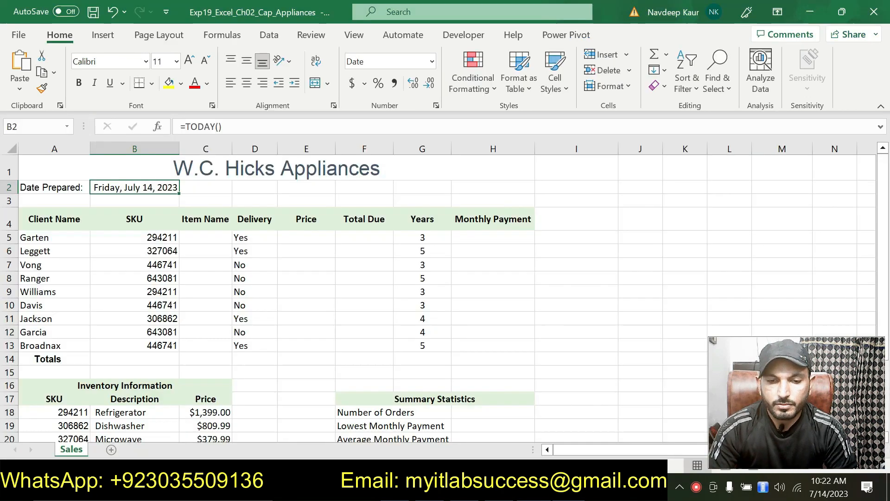
click(208, 237)
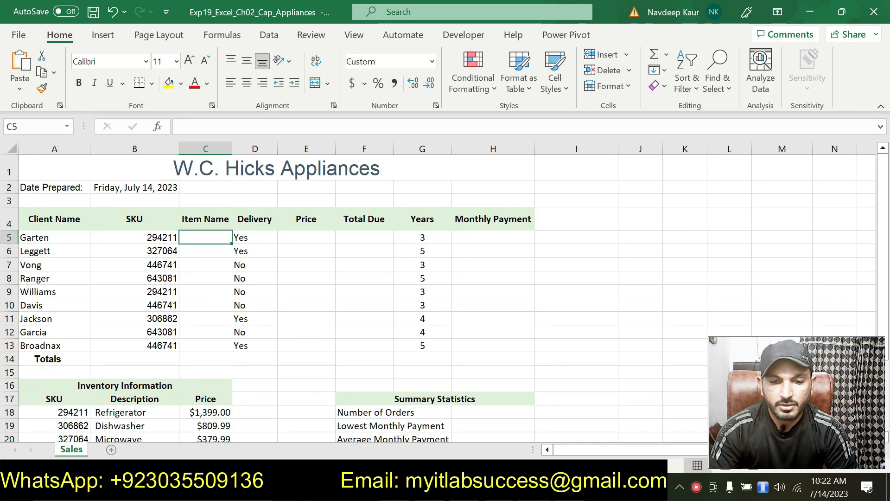
scroll(229, 297, down, 1)
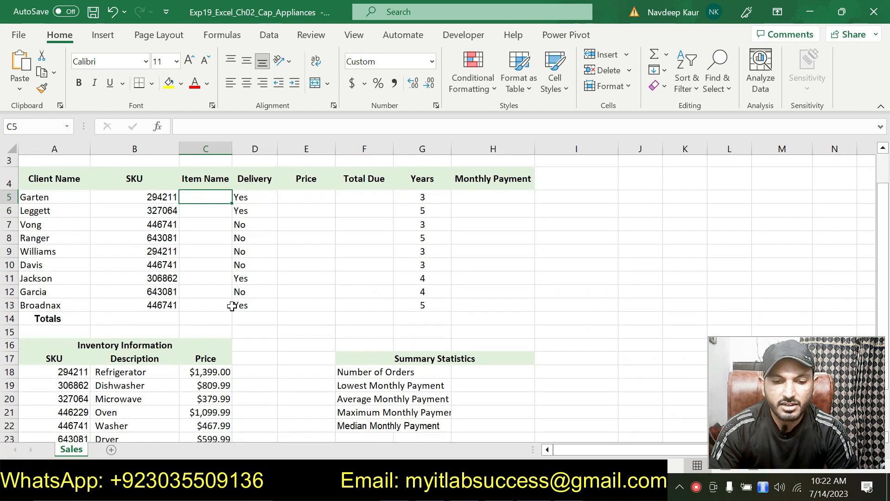
scroll(65, 376, down, 3)
click(50, 331)
drag(50, 331, 216, 394)
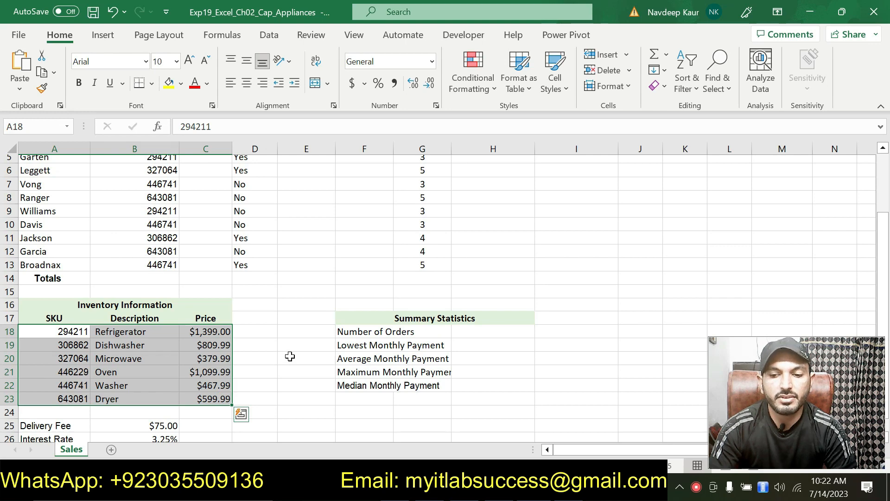
scroll(337, 340, up, 2)
click(203, 236)
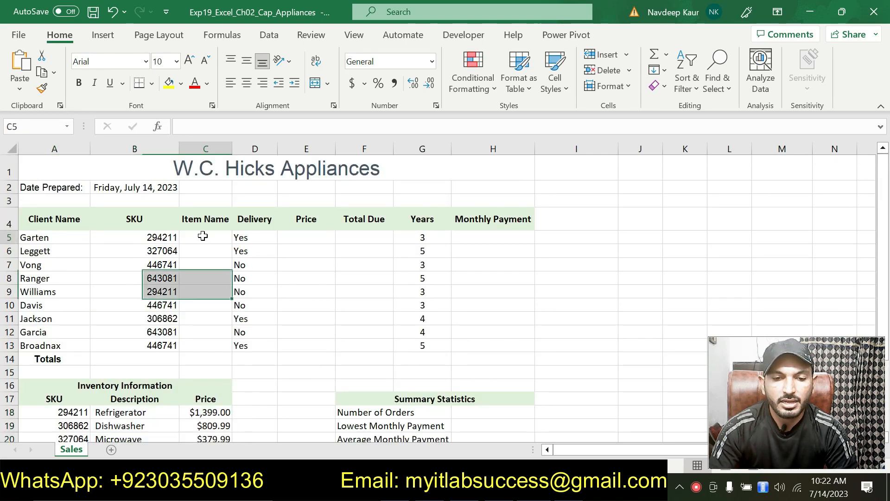
scroll(202, 236, down, 2)
drag(70, 331, 215, 397)
scroll(243, 344, up, 2)
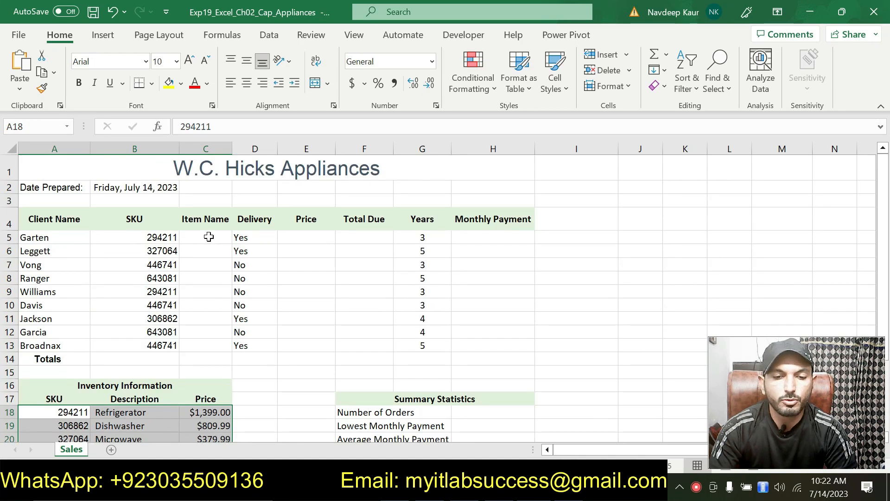
Step: Start a VLOOKUP function in cell C5, open its function arguments and set the lookup value to B5
click(208, 236)
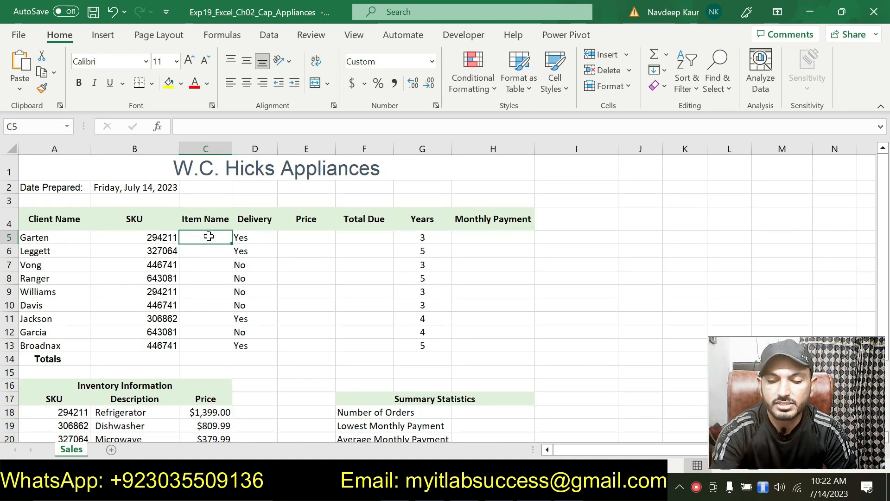
text(=v)
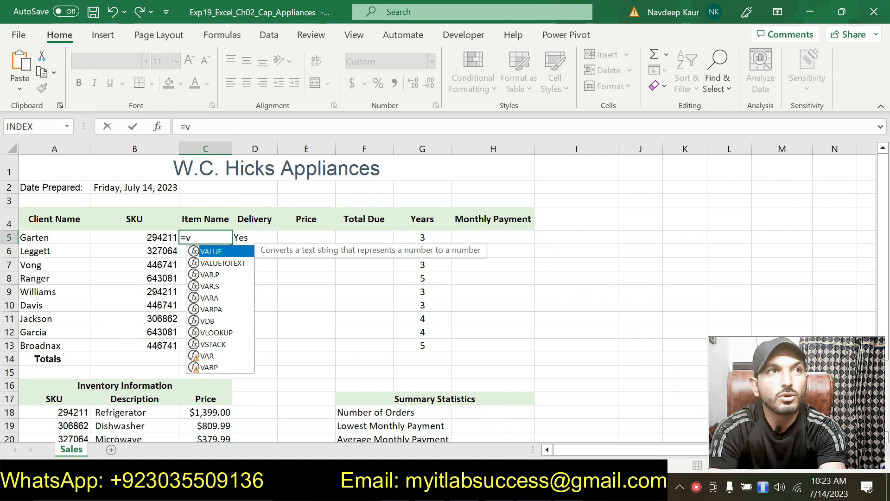
text(lo)
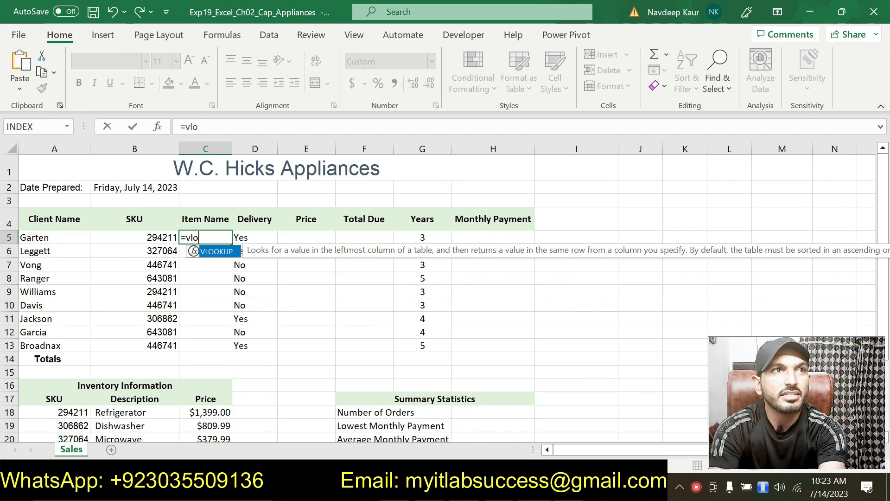
double_click(218, 252)
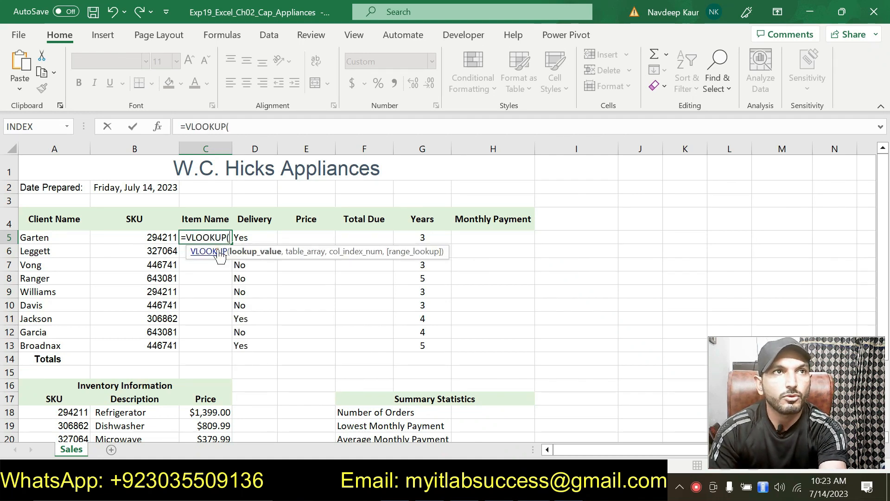
click(162, 131)
drag(551, 95, 481, 201)
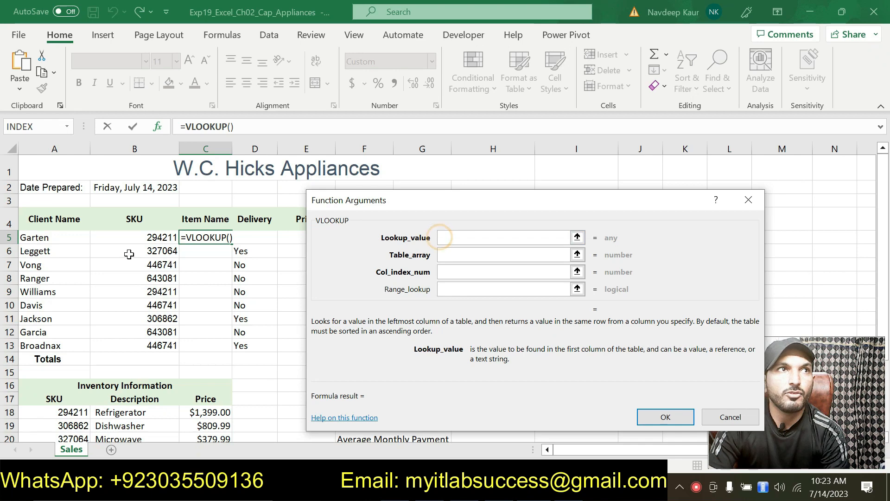
click(158, 237)
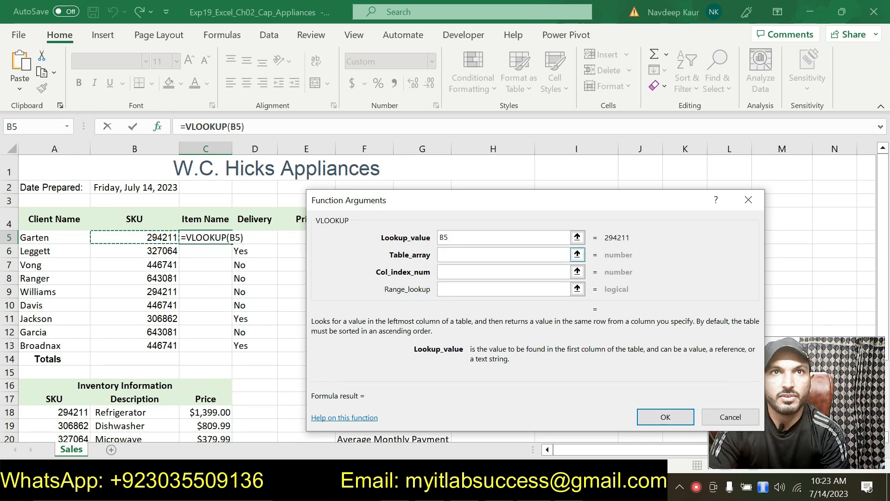
Step: Set the table array of the VLOOKUP to the inventory range A$18:C$23
click(458, 252)
scroll(232, 318, down, 1)
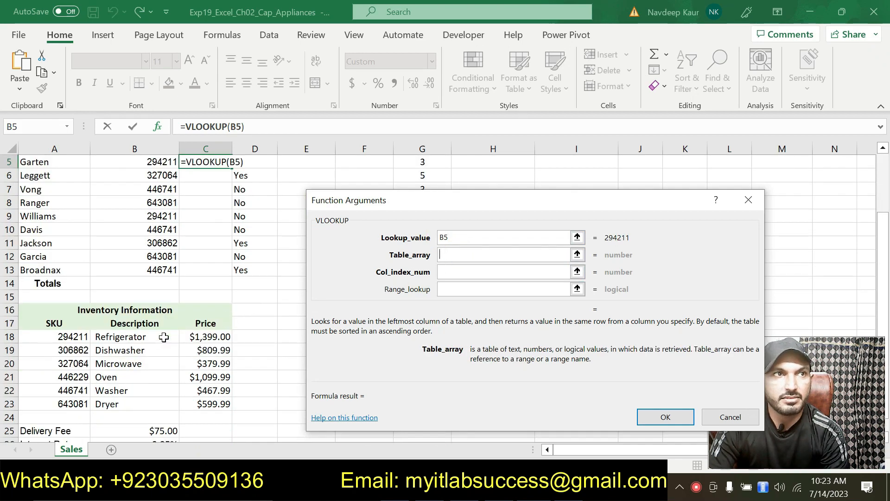
scroll(164, 337, down, 1)
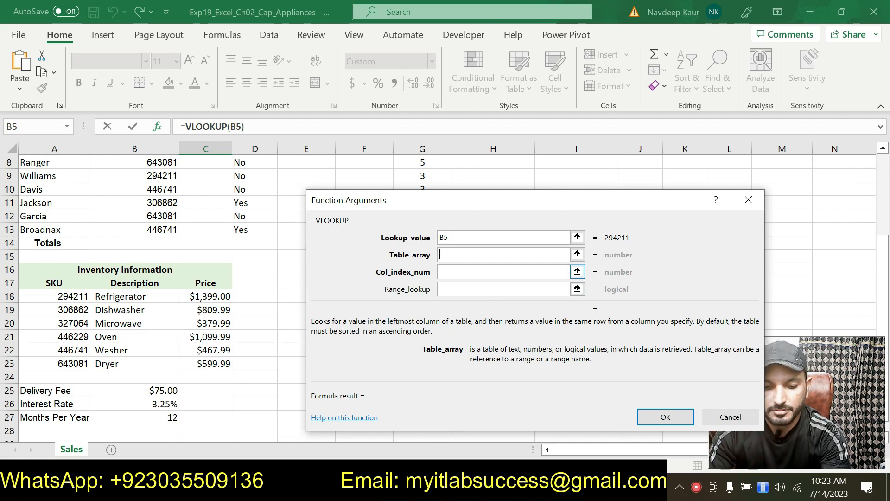
text(A$18:)
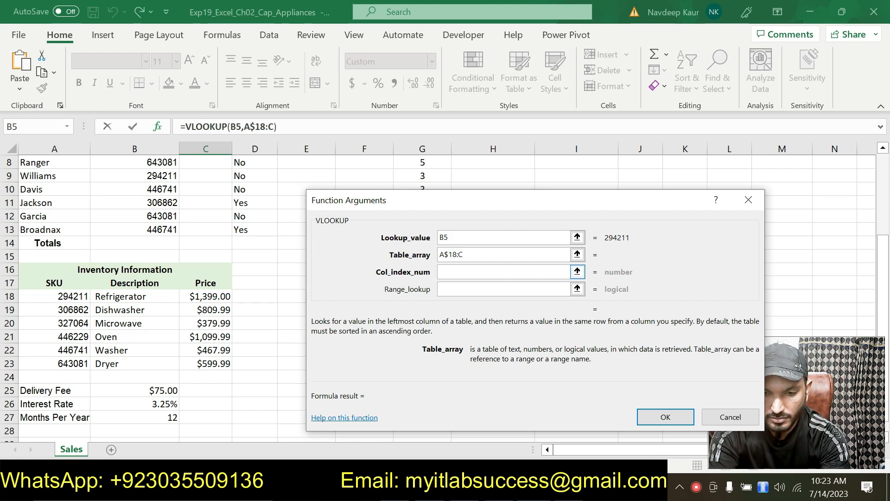
text(C$23)
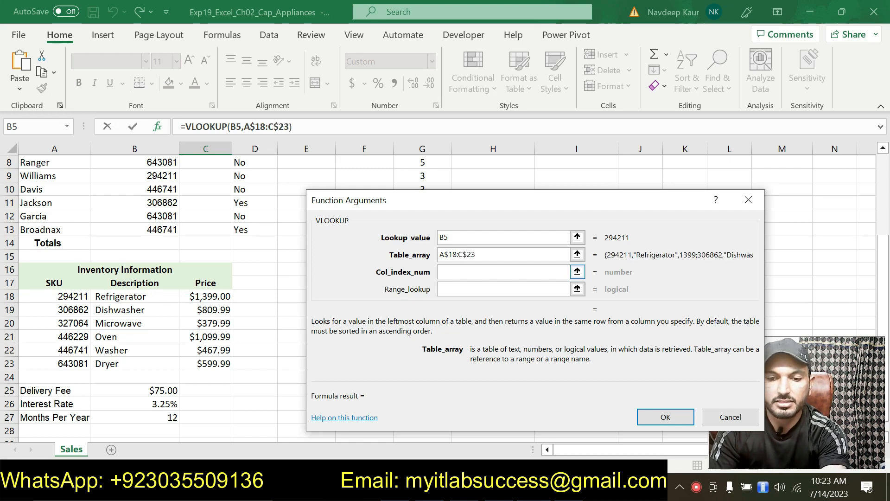
Step: Set the VLOOKUP's column index number to 2 and range lookup to FALSE, and insert the function in C5
click(476, 271)
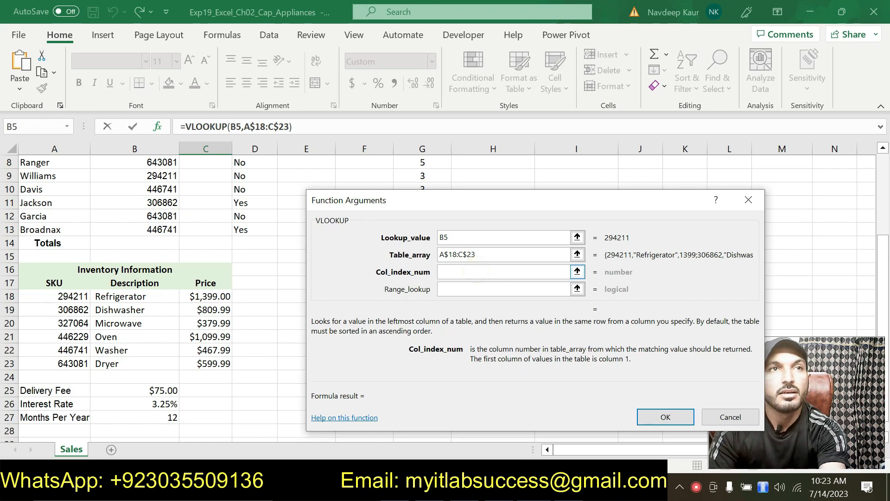
text(2)
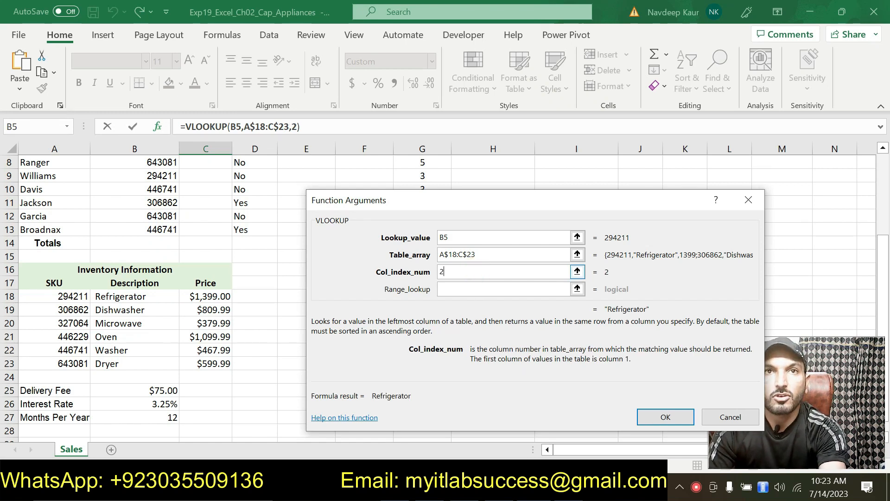
click(462, 290)
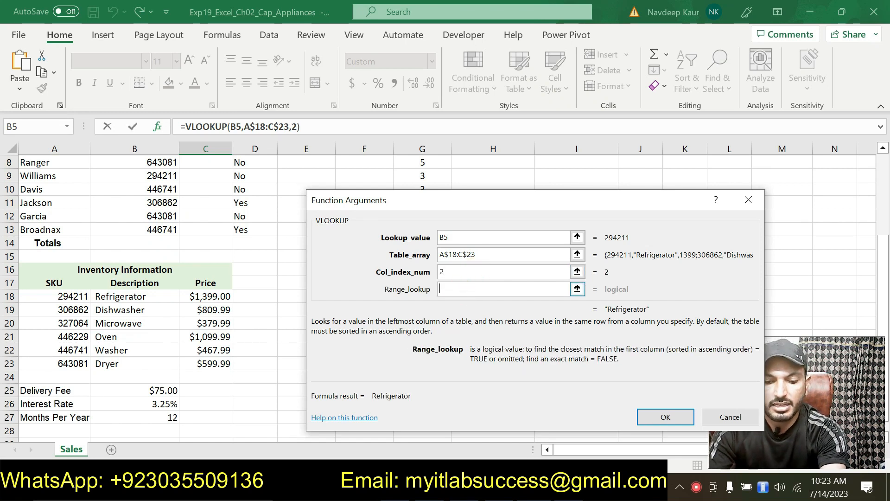
text(f)
key(BackSpace)
text(FALSE)
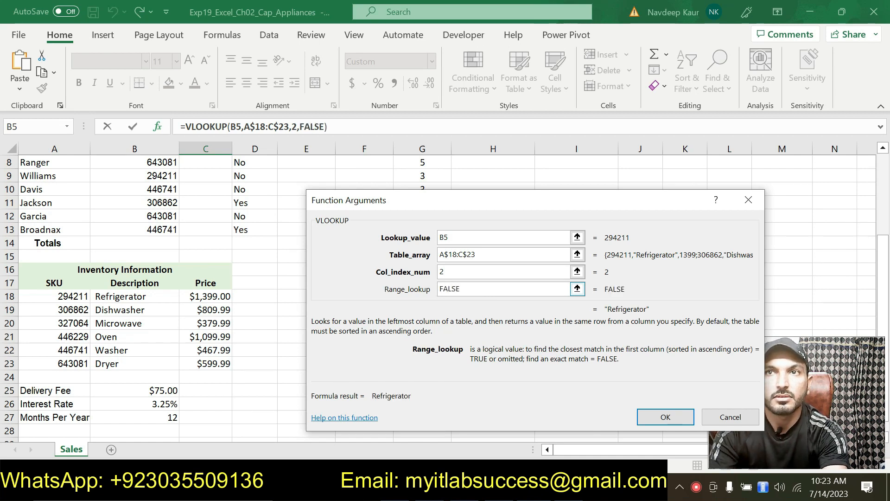
click(668, 416)
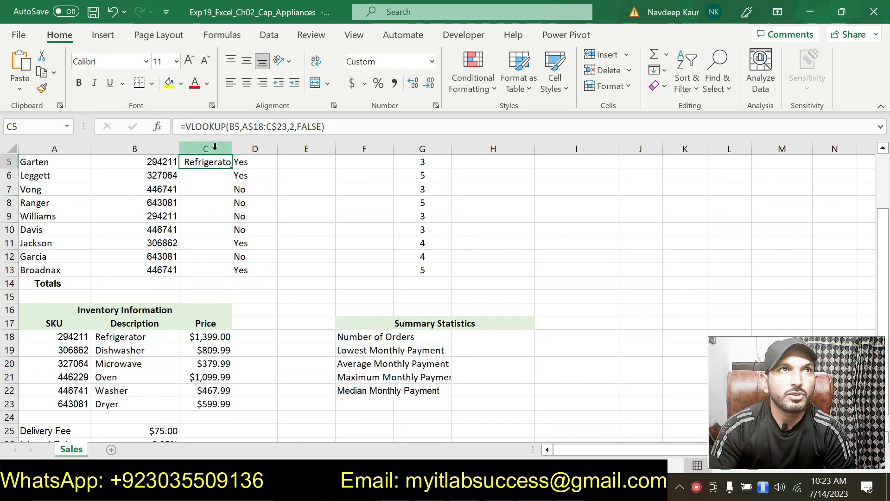
Step: Autofit the width of column C to the item name in C5
double_click(233, 147)
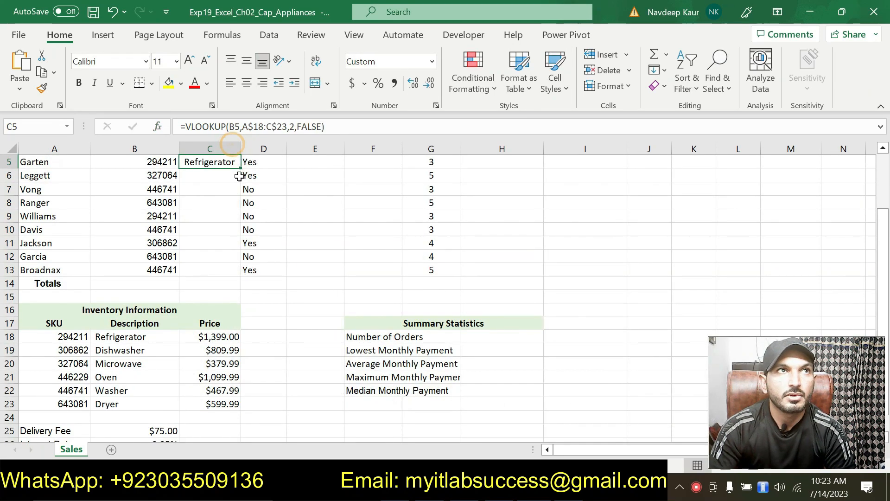
scroll(229, 180, up, 2)
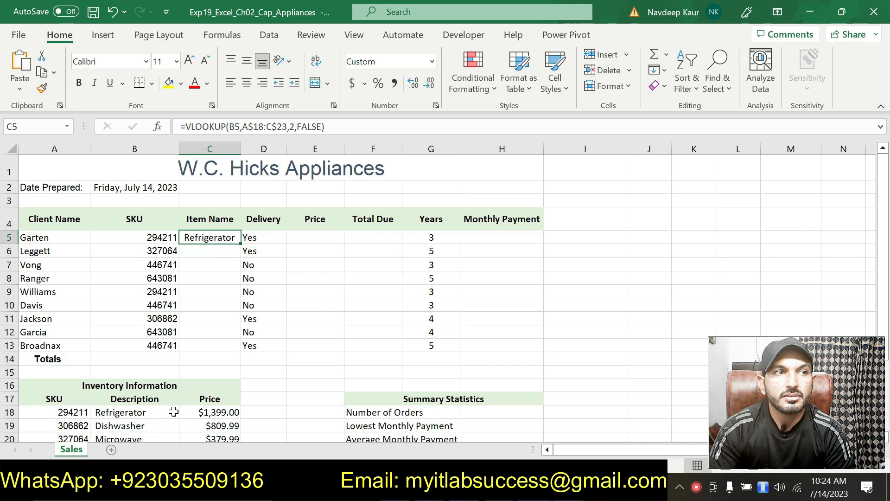
scroll(173, 411, down, 1)
scroll(209, 320, up, 1)
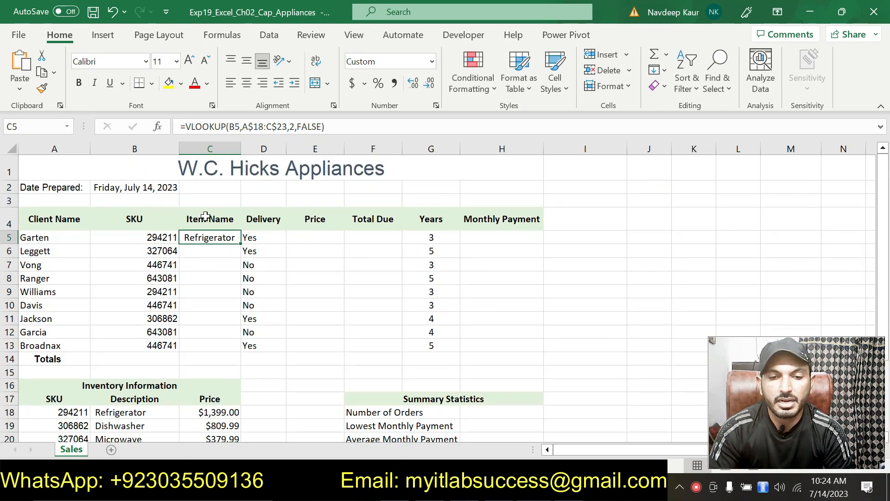
Step: Review the VLOOKUP arguments in cell C5 and copy the function down through C13
click(158, 127)
drag(440, 200, 459, 160)
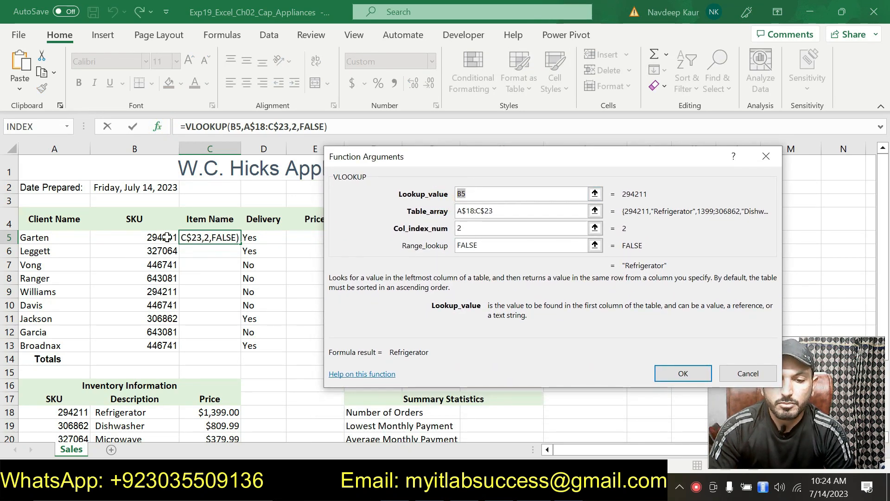
scroll(229, 304, down, 1)
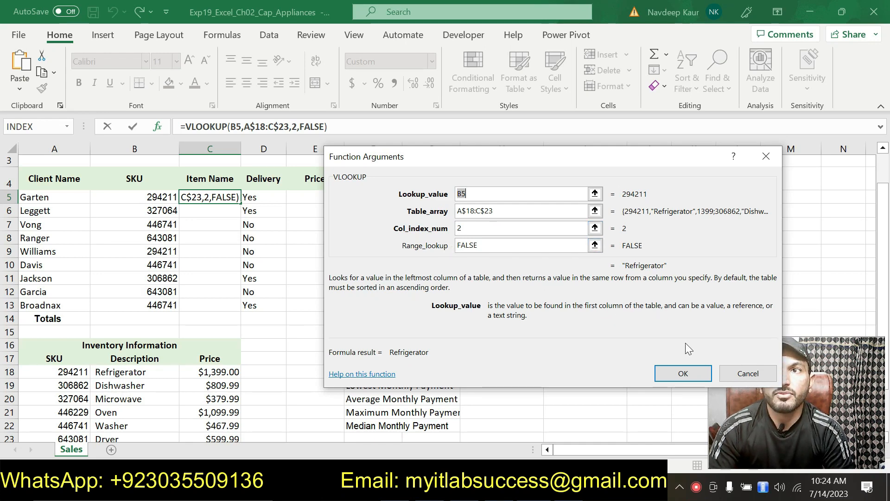
click(689, 370)
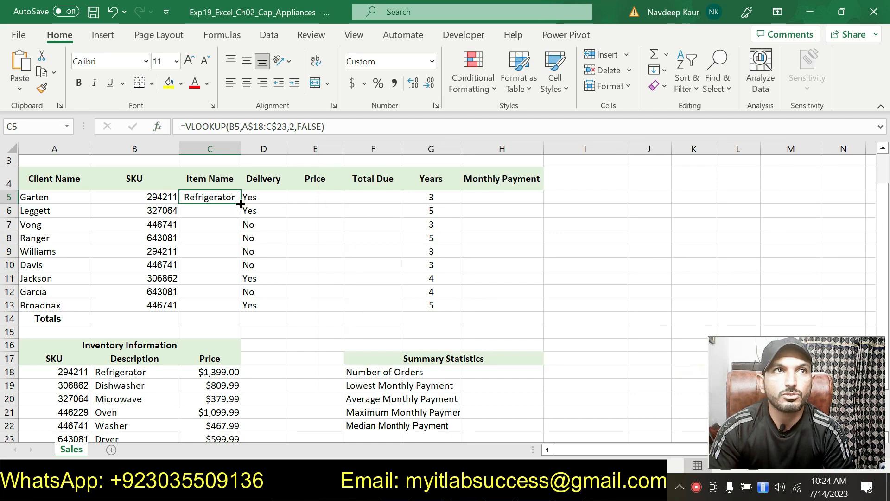
drag(242, 202, 236, 318)
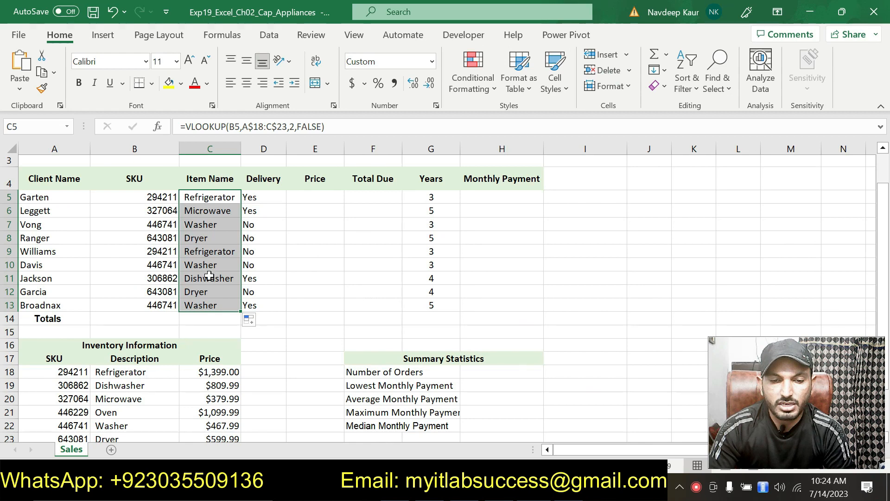
scroll(106, 360, down, 2)
scroll(176, 364, up, 3)
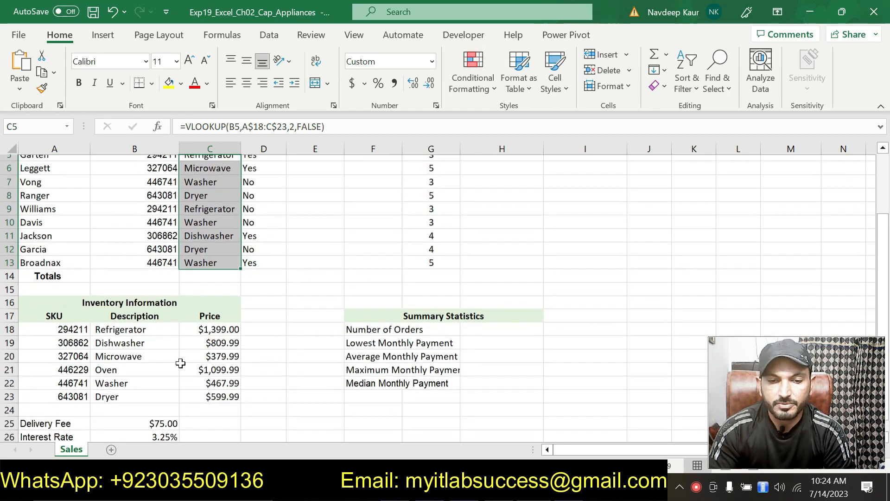
Step: Switch to the Word instructions, remove the highlight from step 4 and highlight the step 5 instruction in turquoise
key(alt+Tab)
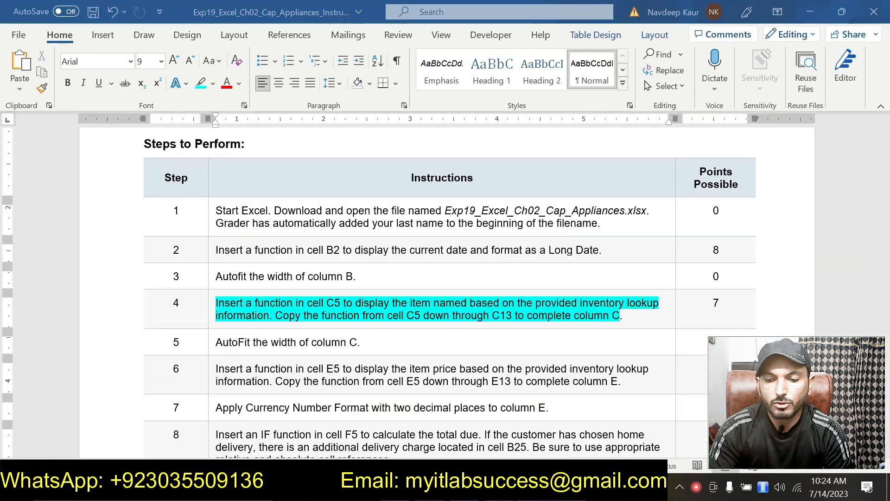
triple_click(626, 313)
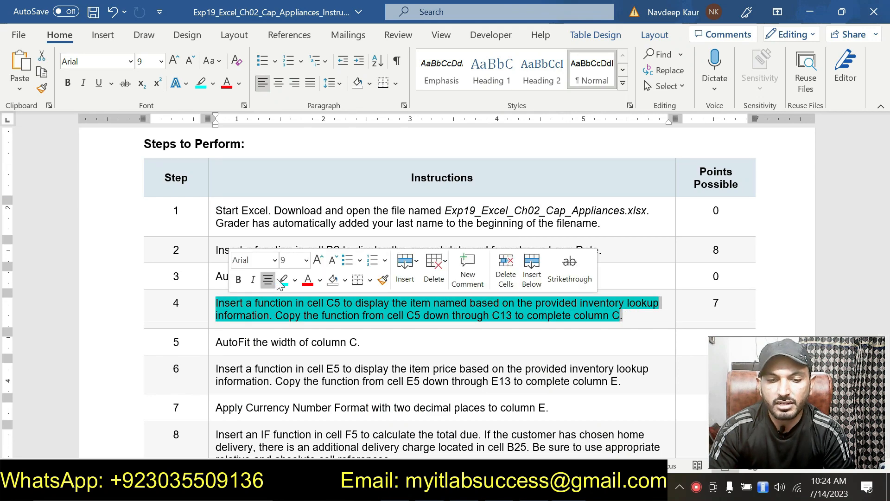
click(283, 280)
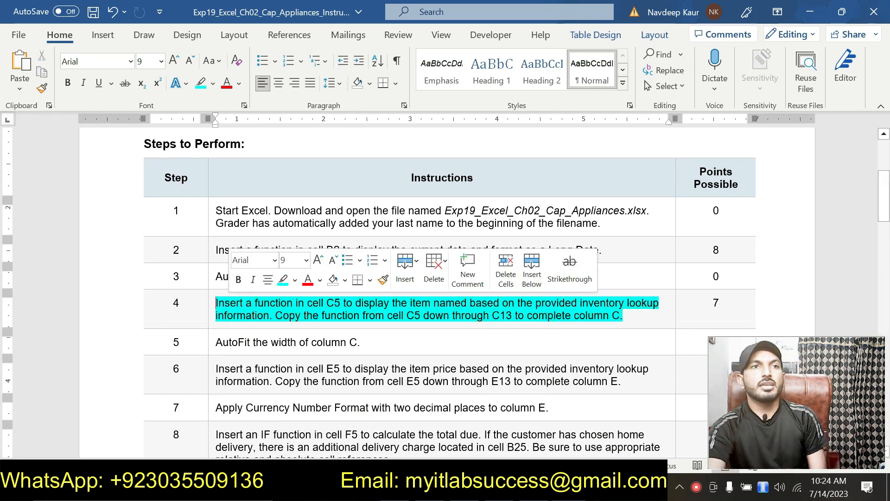
drag(216, 304, 623, 316)
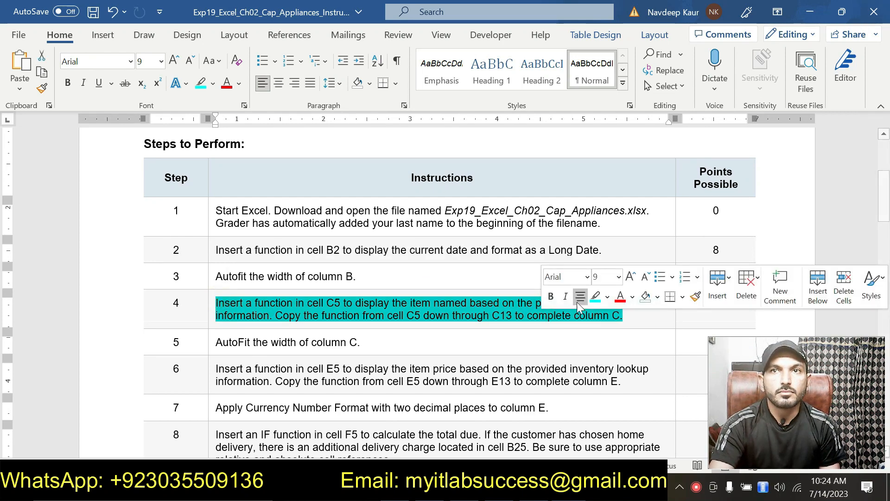
click(594, 298)
drag(372, 342, 216, 342)
click(282, 318)
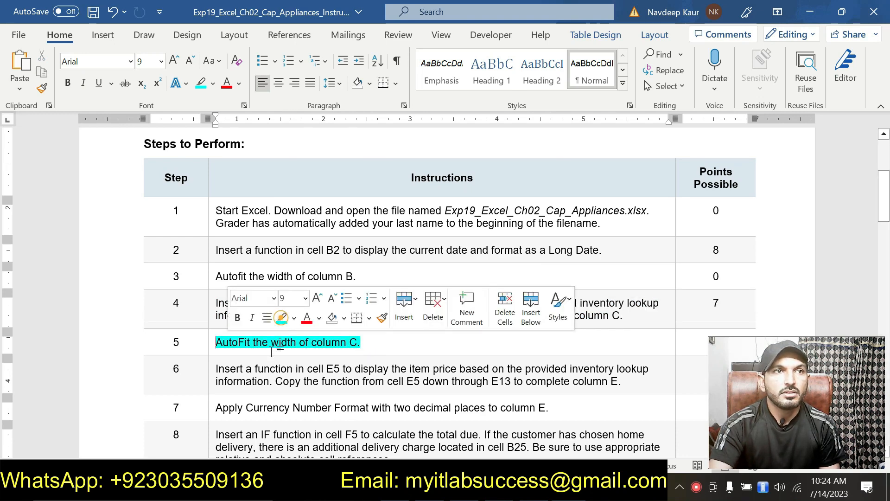
click(427, 346)
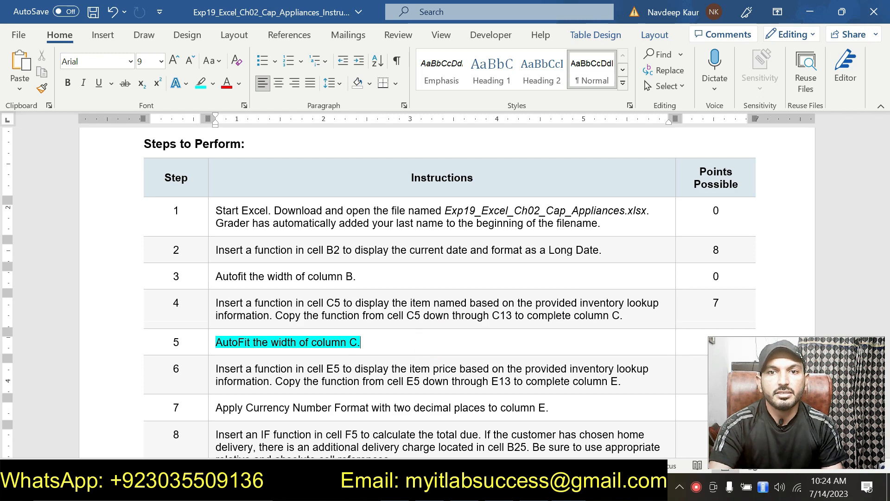
Step: Switch back to the Excel workbook and autofit the width of column C
key(alt+Tab)
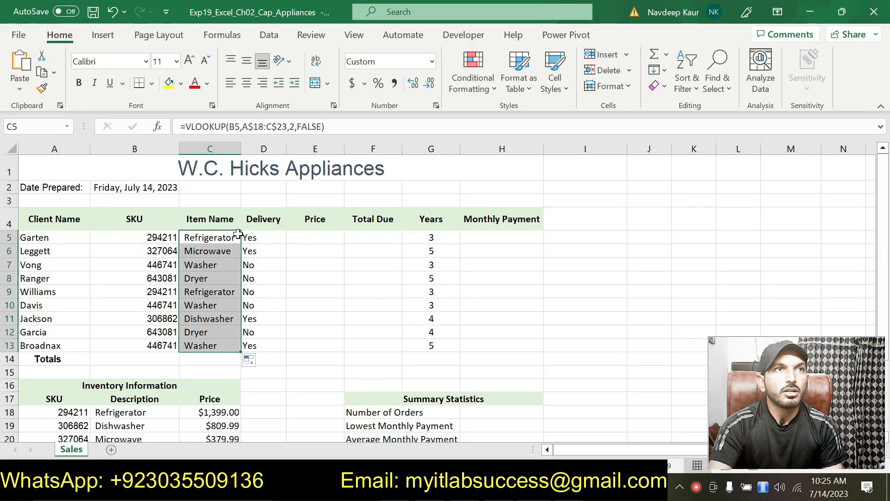
double_click(243, 148)
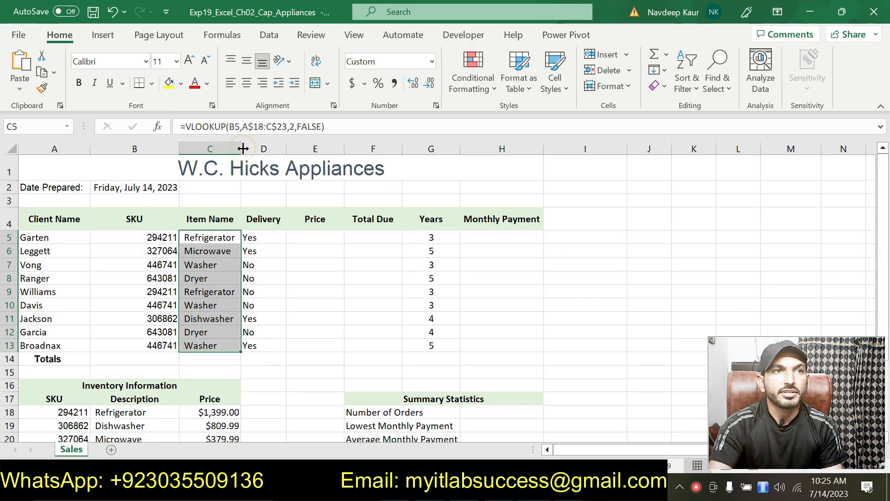
click(308, 286)
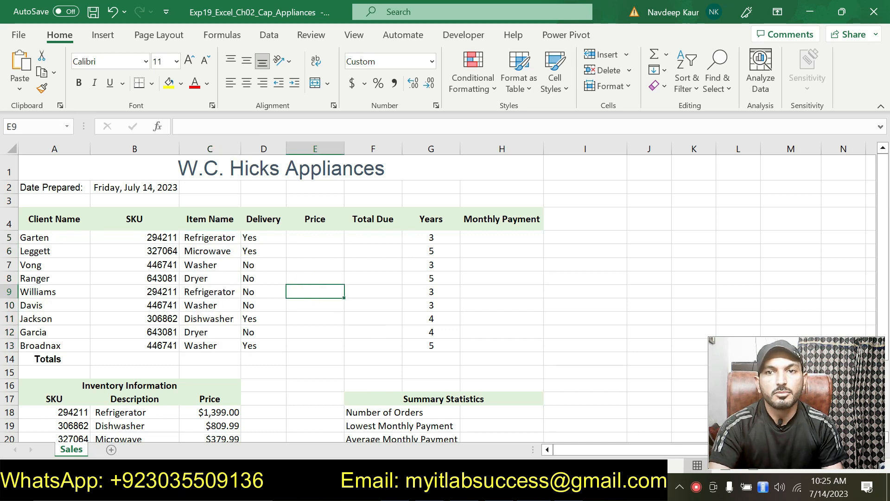
Step: Switch to the Word instructions, clear the highlight from step 5 and highlight the step 6 instruction in turquoise
key(alt+Tab)
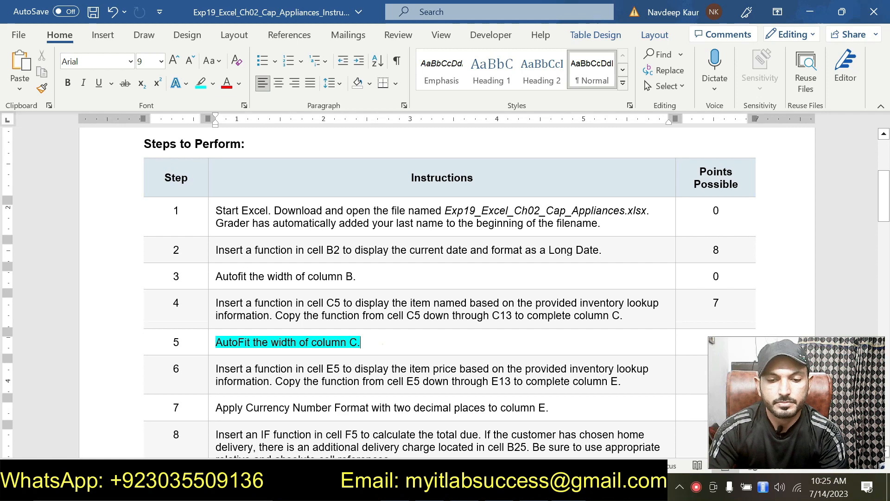
triple_click(382, 343)
click(278, 320)
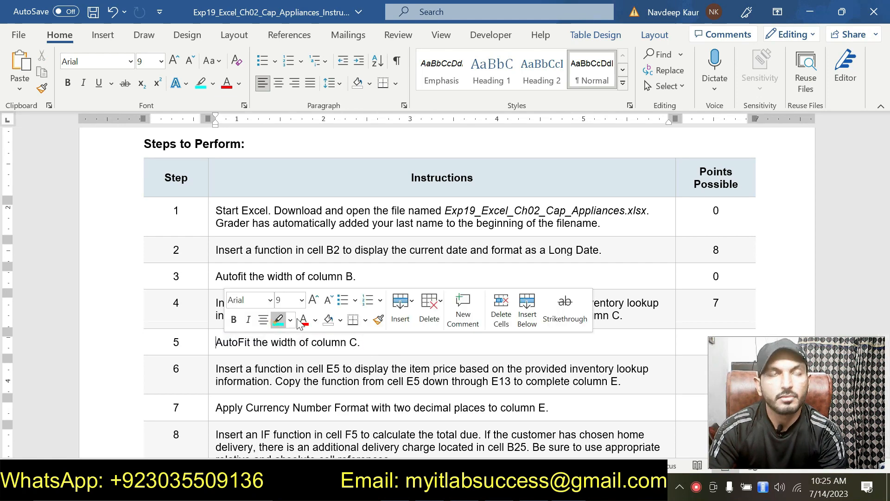
click(363, 369)
scroll(364, 369, down, 1)
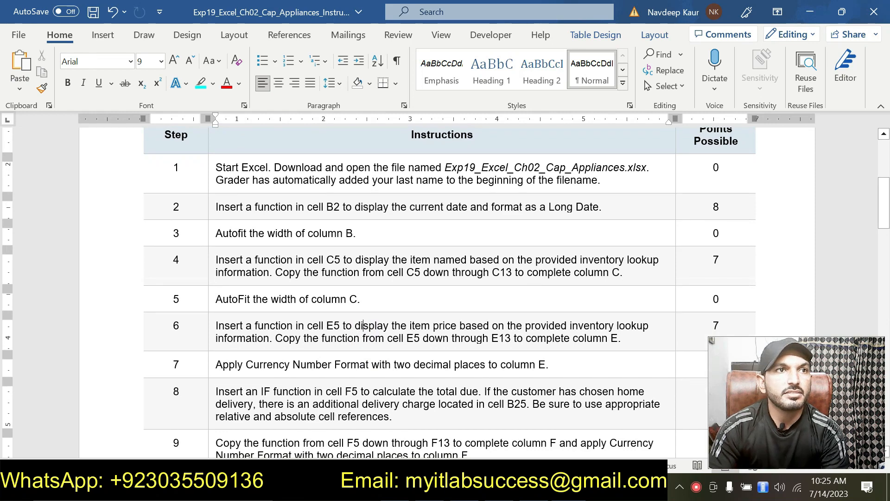
drag(216, 326, 622, 337)
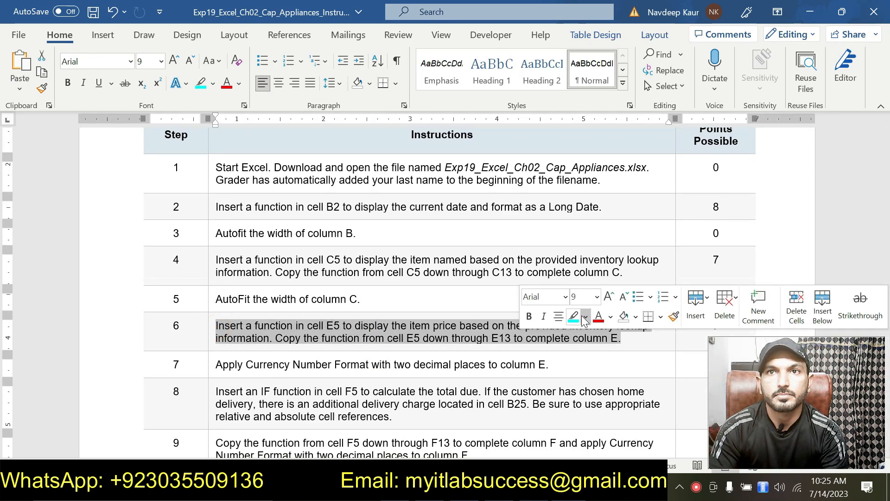
click(574, 316)
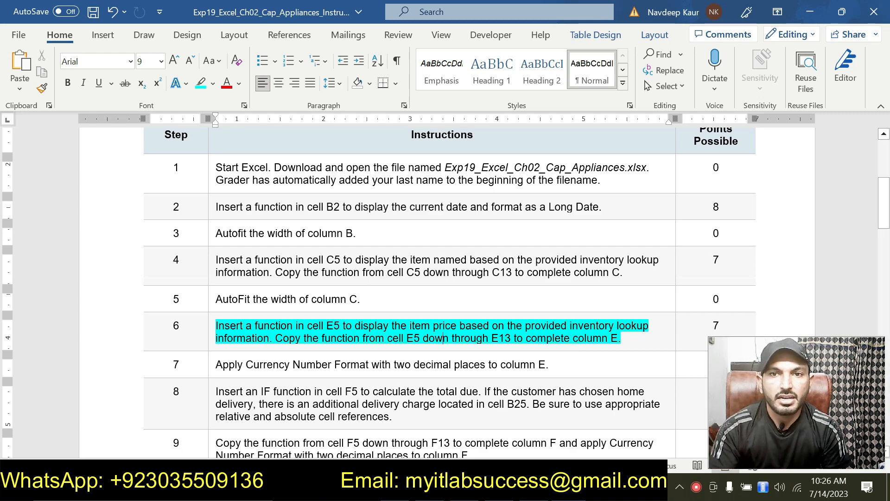
Step: Switch to the Excel workbook and examine the inventory range A18:C23 and the existing VLOOKUP formula in C5
key(alt+Tab)
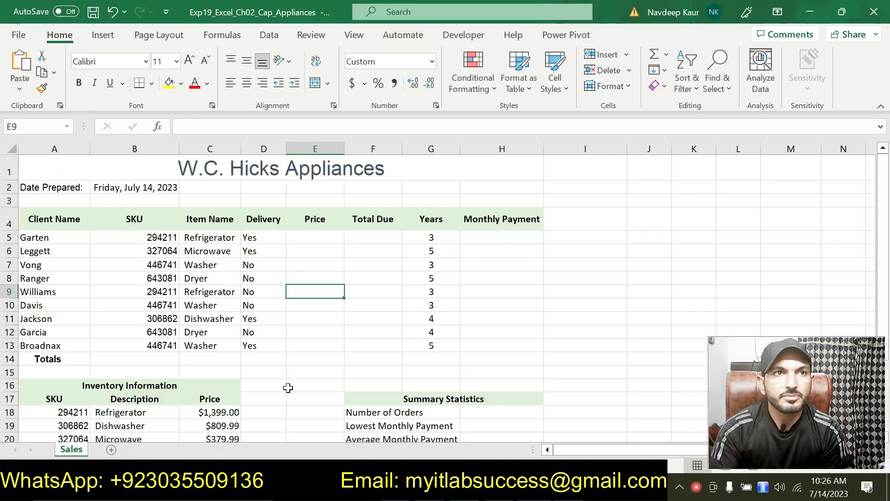
scroll(119, 344, down, 3)
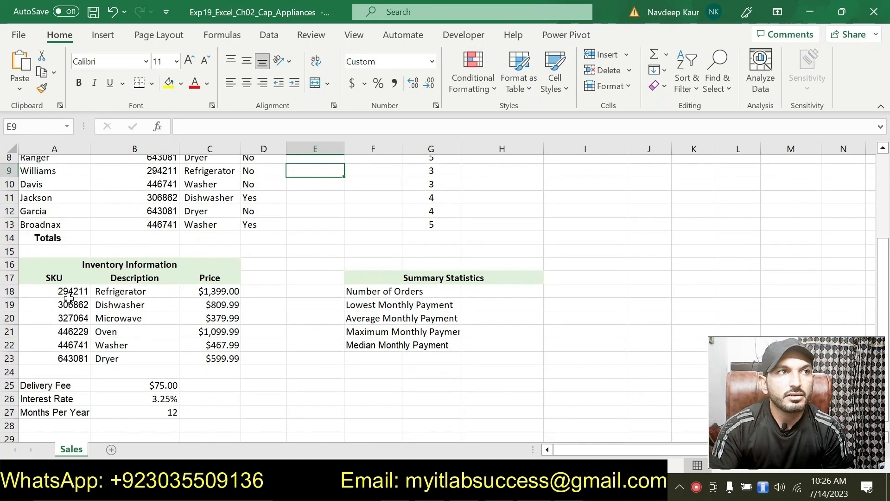
drag(61, 290, 234, 359)
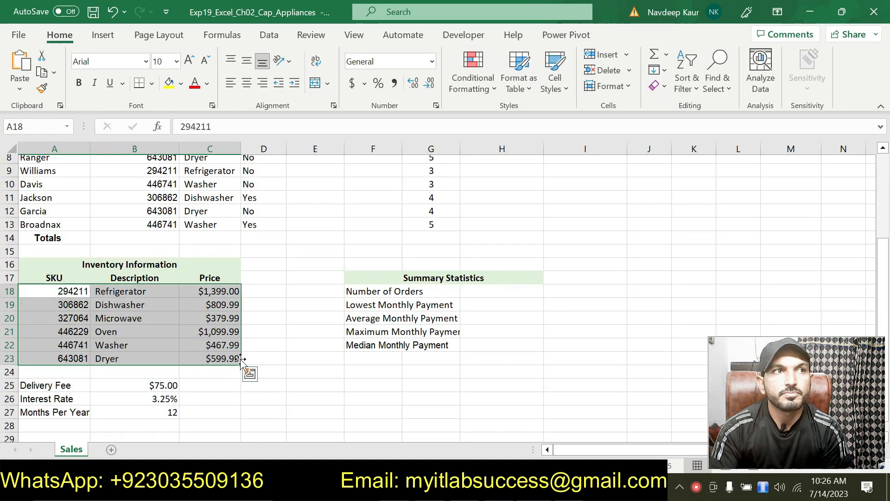
scroll(275, 352, up, 1)
scroll(276, 352, up, 1)
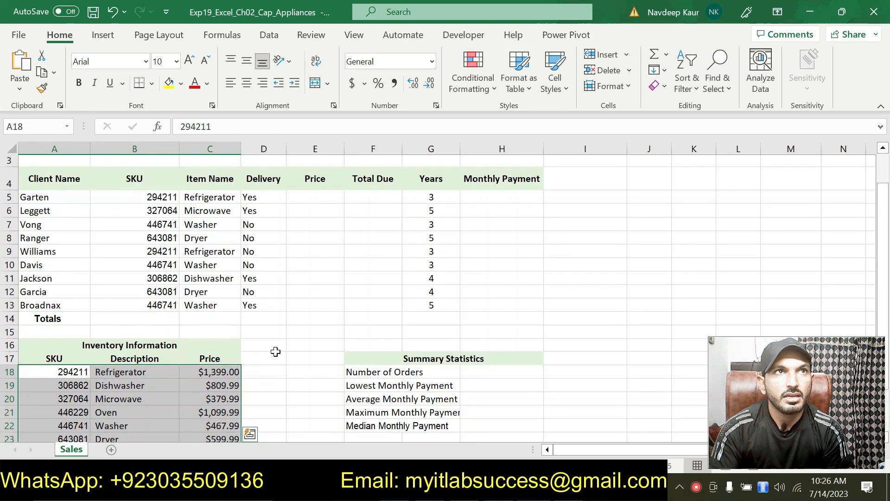
click(210, 194)
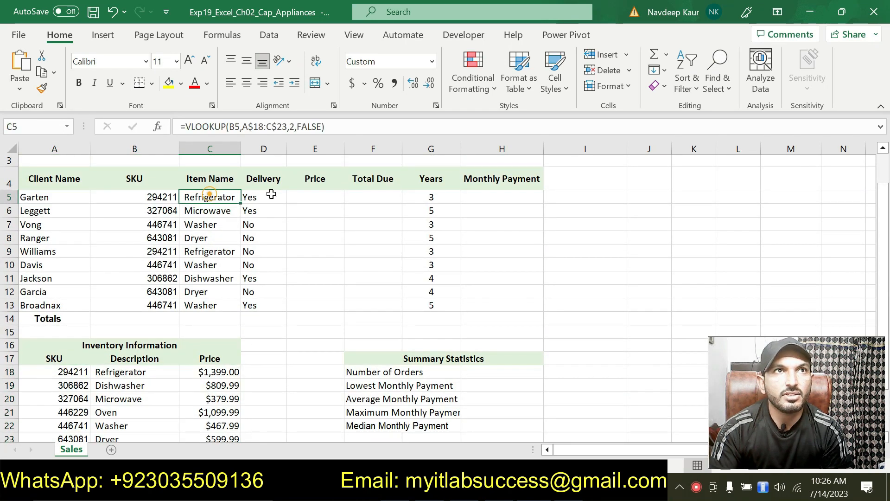
Step: Start a VLOOKUP function in cell E5, open its function arguments and set the lookup value to B5
click(307, 199)
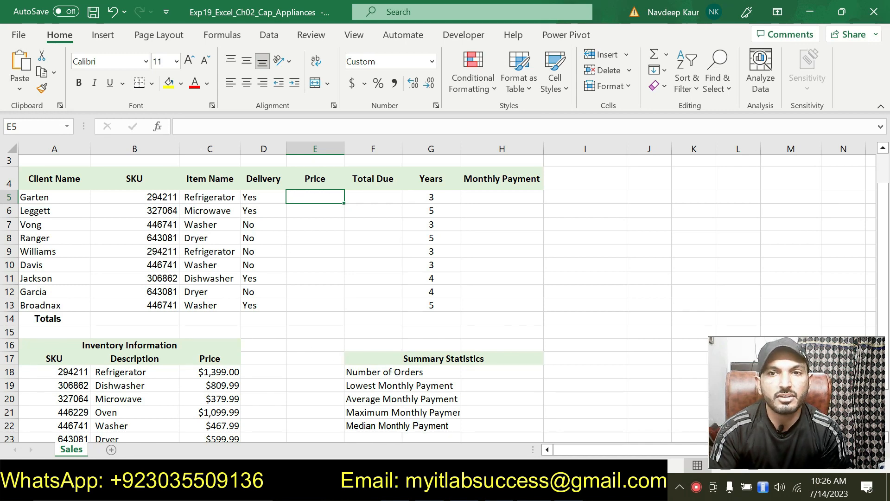
key(alt+Tab)
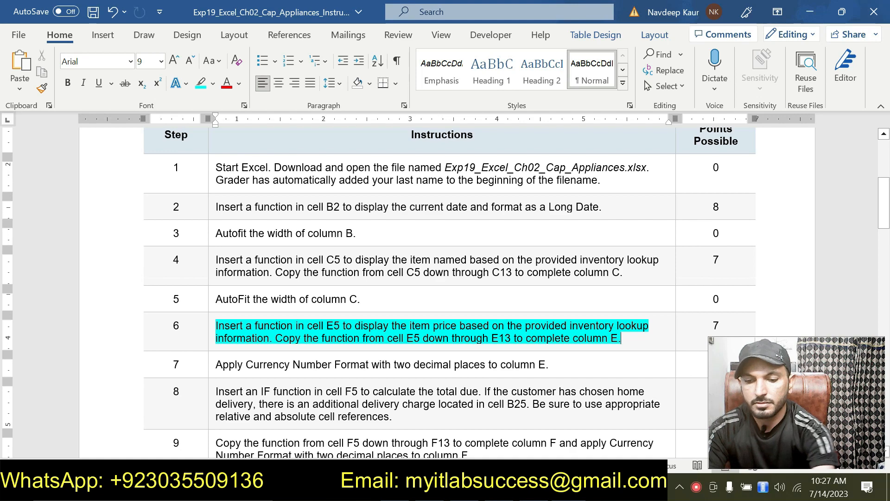
key(alt+Tab)
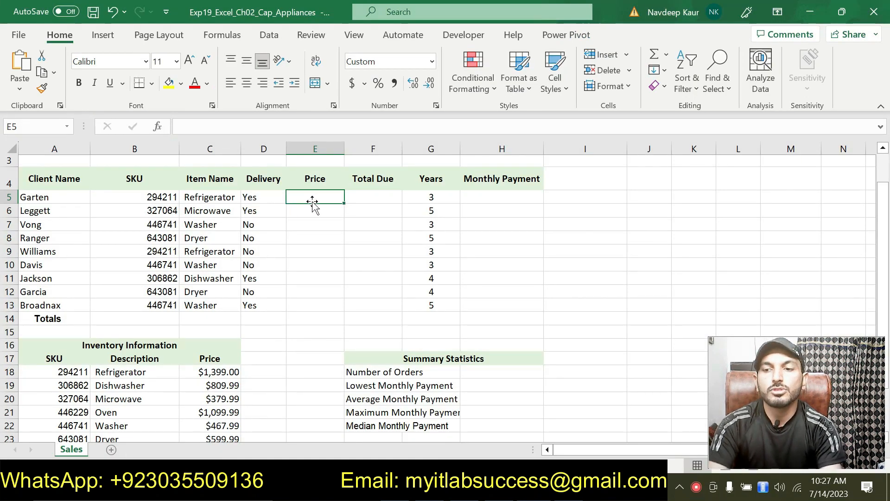
text(=)
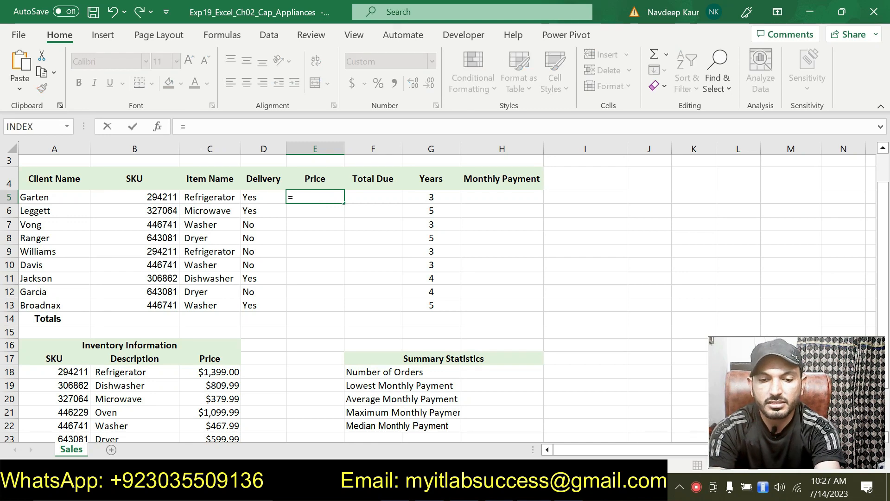
text(VLO)
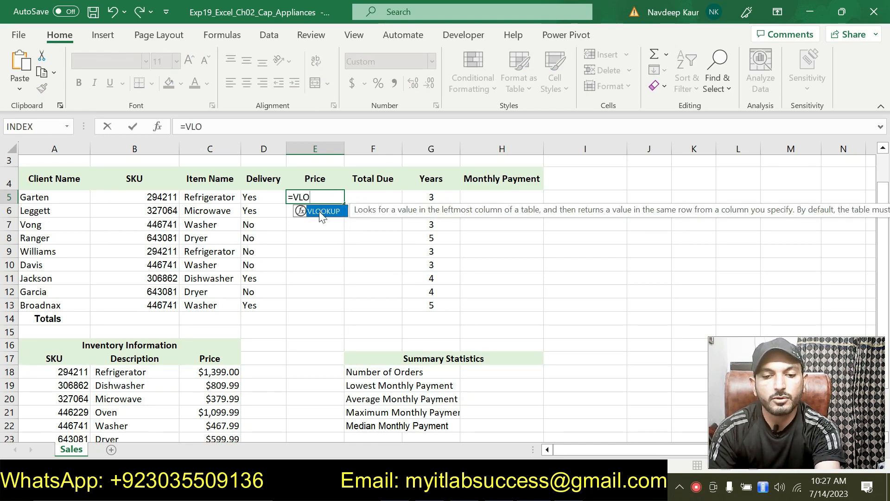
key(Tab)
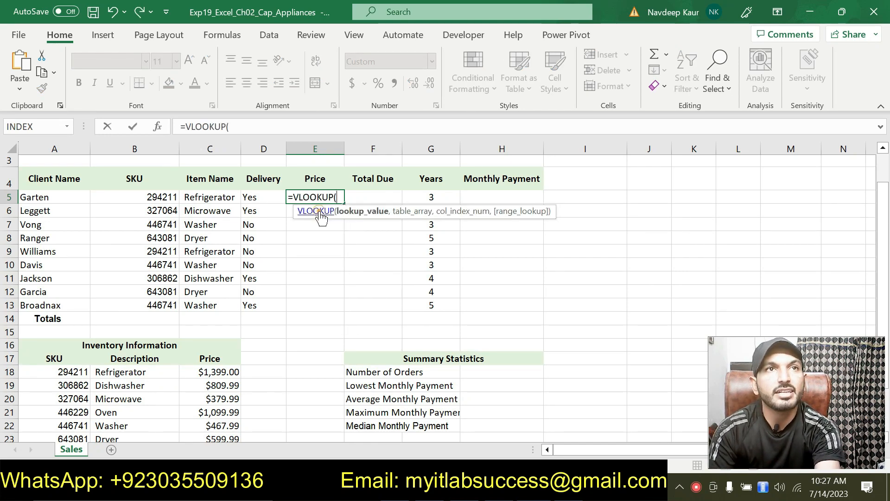
click(157, 127)
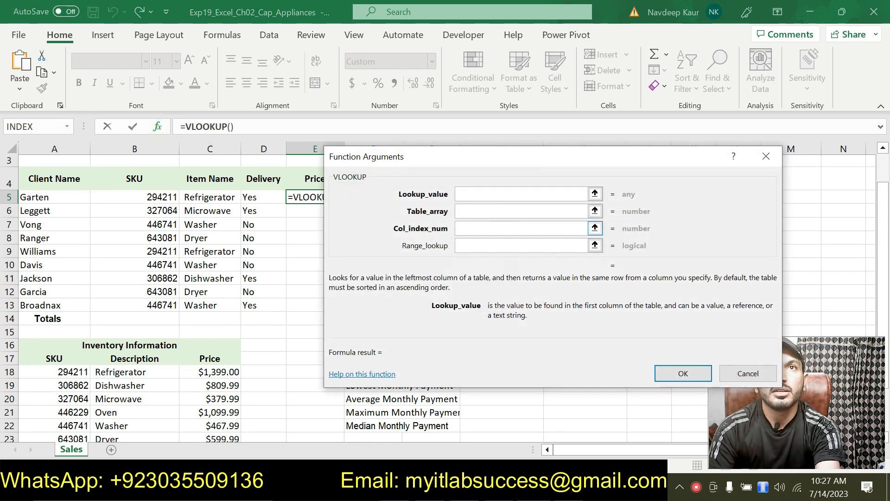
drag(504, 163, 435, 215)
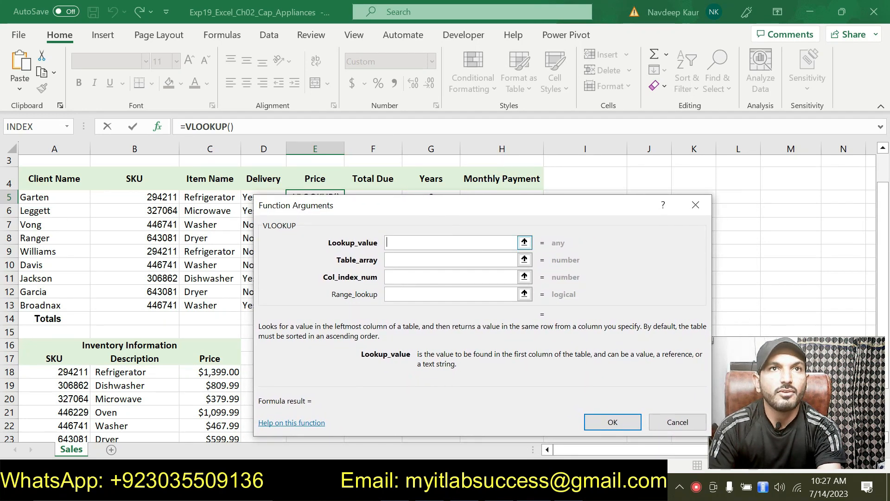
click(403, 237)
click(158, 197)
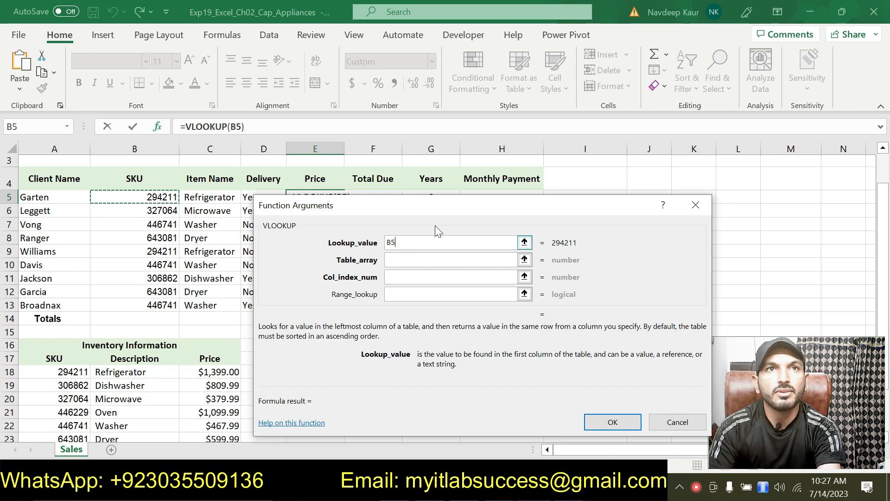
Step: Set the VLOOKUP table array to A$18:C$23, covering the SKU, description and price rows of the inventory
click(403, 260)
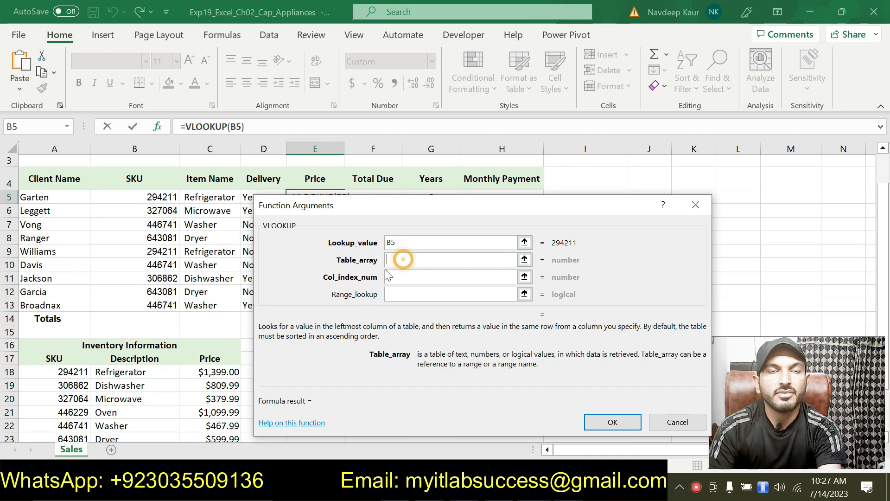
scroll(176, 360, down, 1)
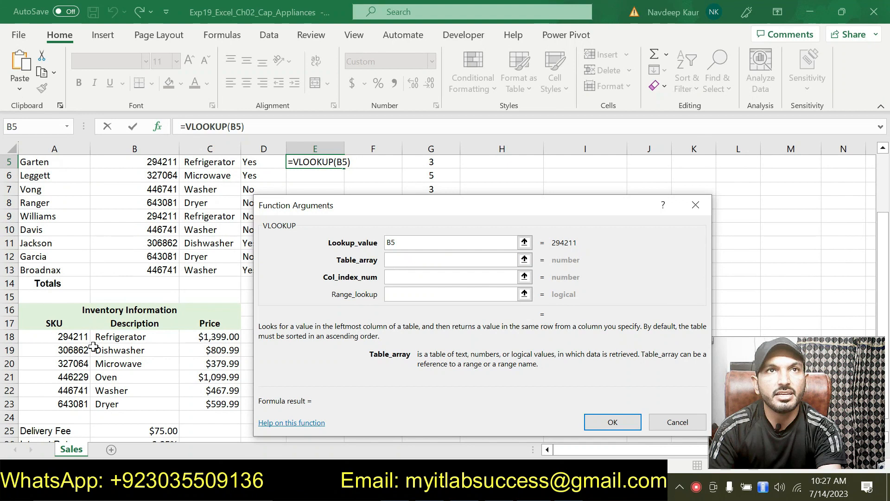
text(A)
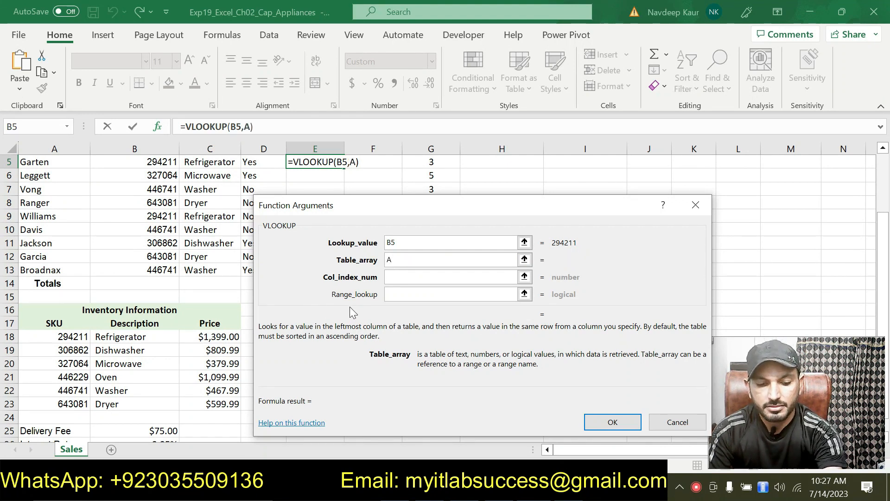
text($)
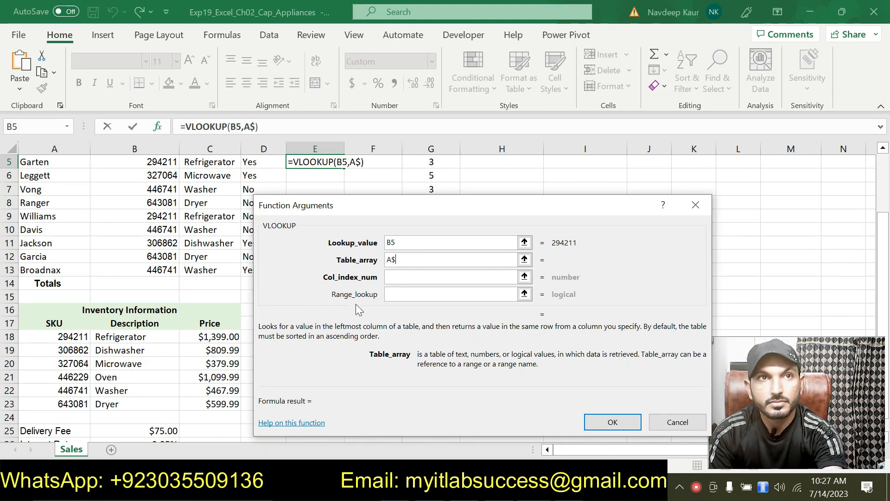
text(18)
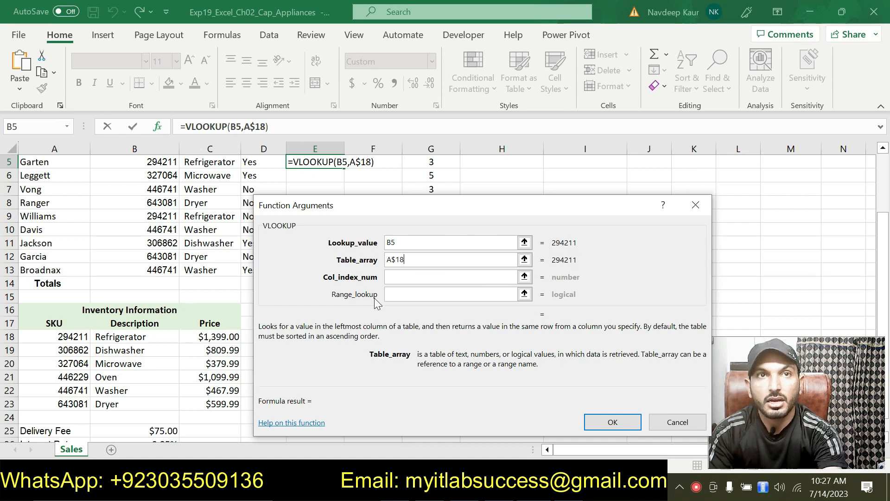
text(:C$23)
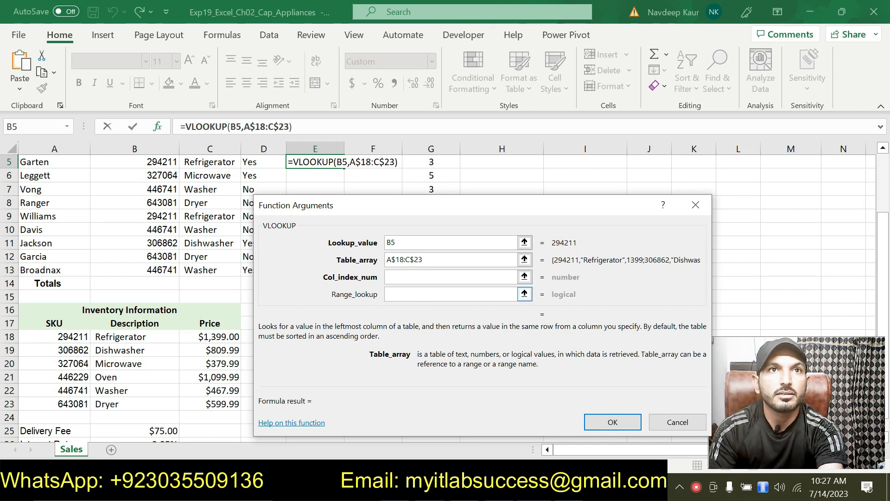
Step: Set the VLOOKUP column index to 3 and the range lookup to FALSE, and insert the function in E5
click(429, 278)
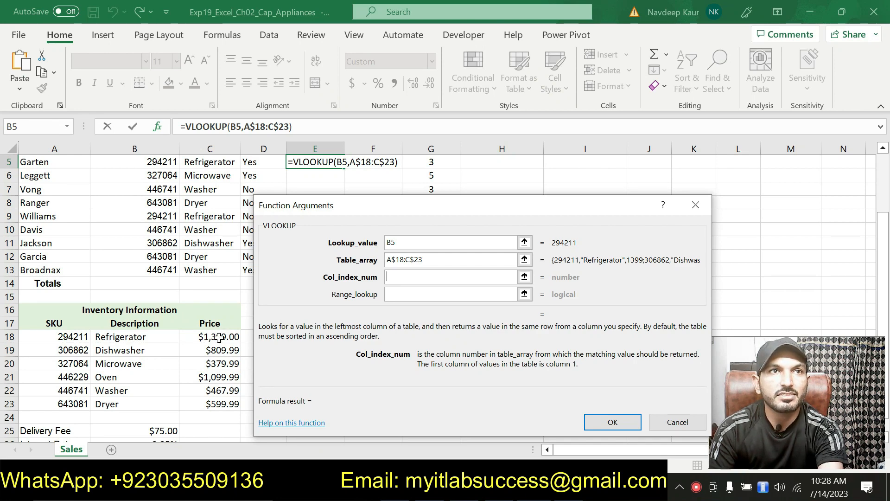
text(3)
click(410, 297)
click(410, 297)
text(FALSE)
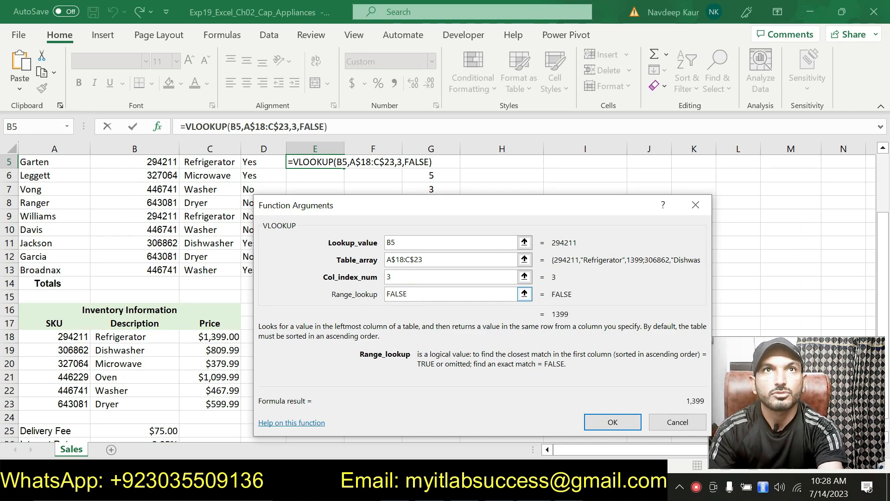
click(592, 418)
Step: Copy the formula from E5 down through E13 and check it against step 6 in the Word instructions
scroll(338, 338, up, 1)
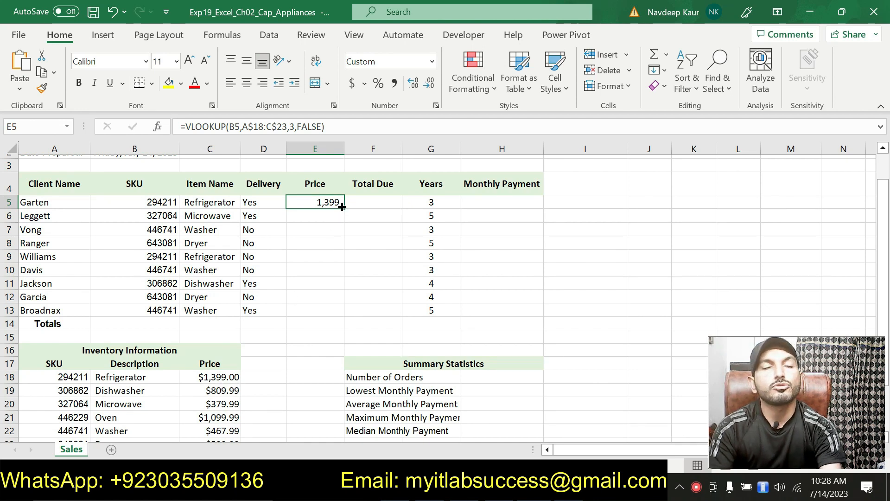
drag(347, 211, 331, 308)
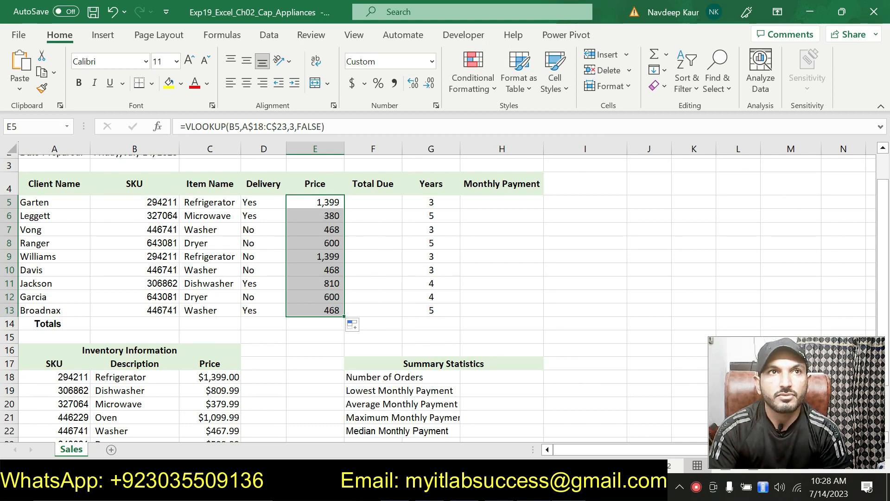
key(alt+Tab)
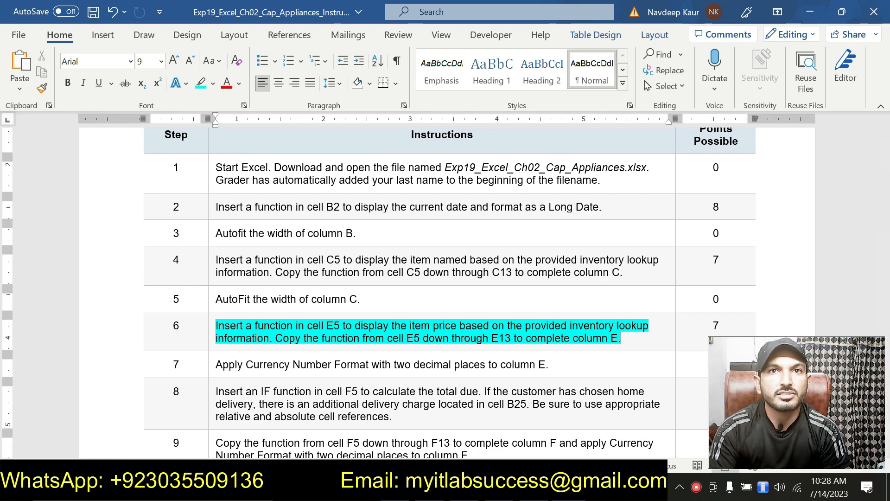
key(alt+Tab)
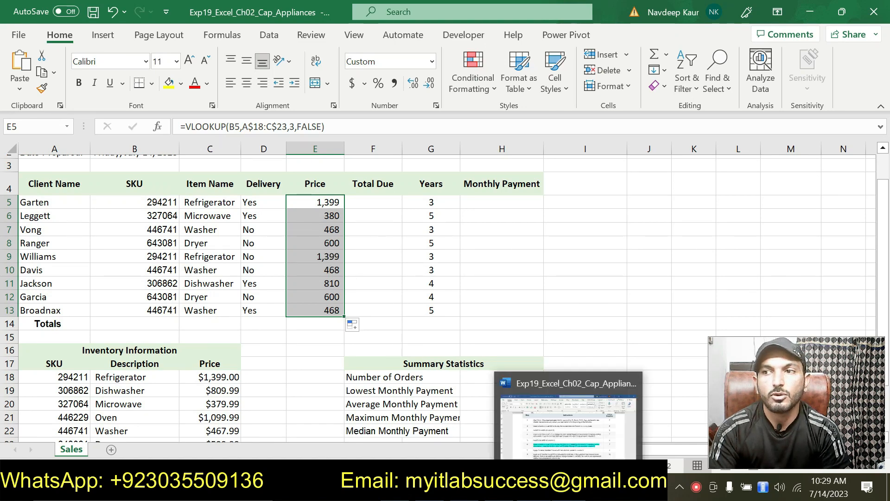
Step: Switch to the Word instructions, clear the highlight from step 6 and highlight the step 7 instruction in turquoise
click(570, 487)
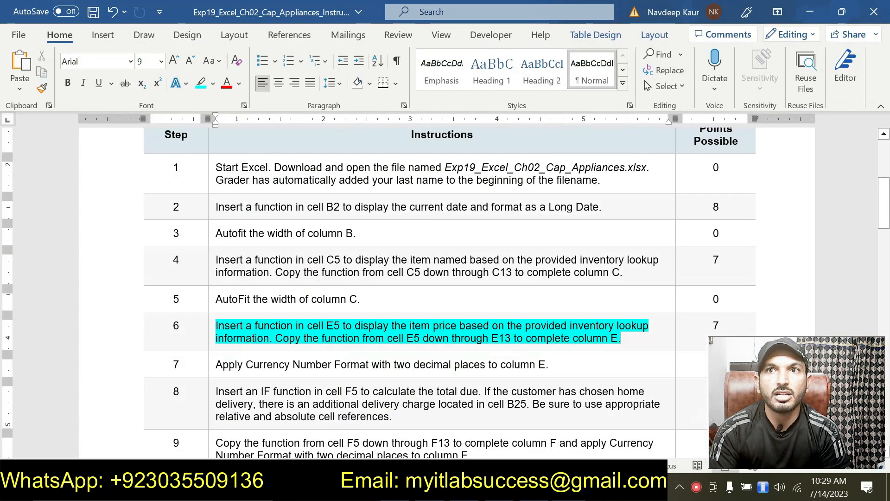
drag(623, 338, 217, 325)
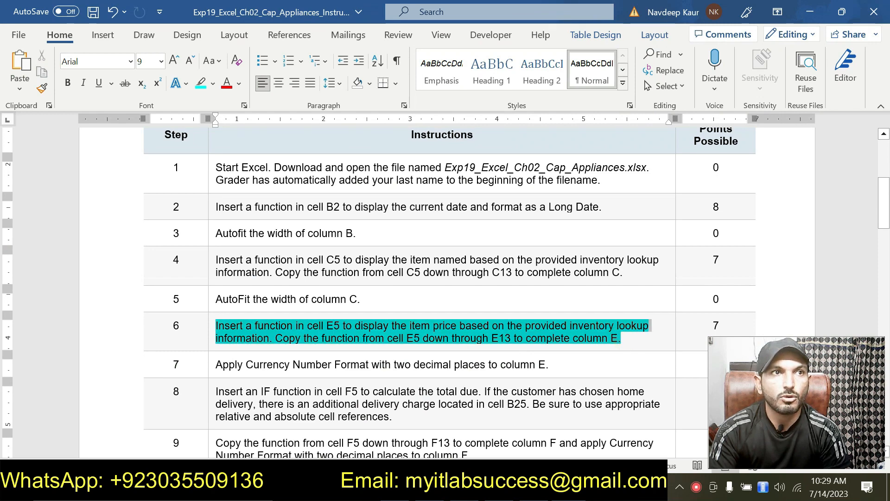
click(275, 303)
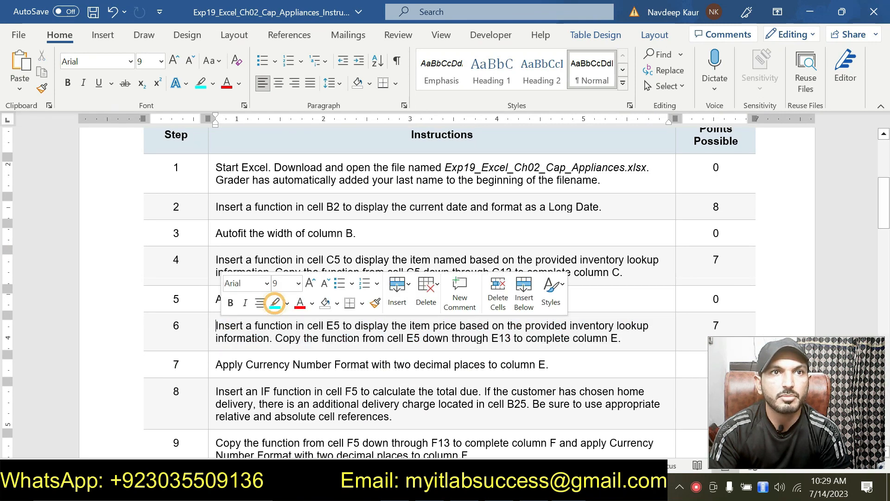
scroll(314, 386, down, 2)
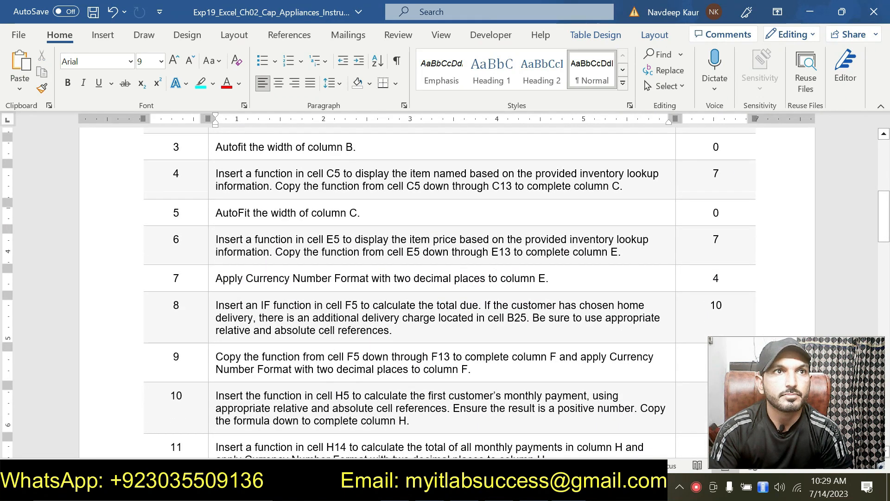
drag(216, 278, 549, 278)
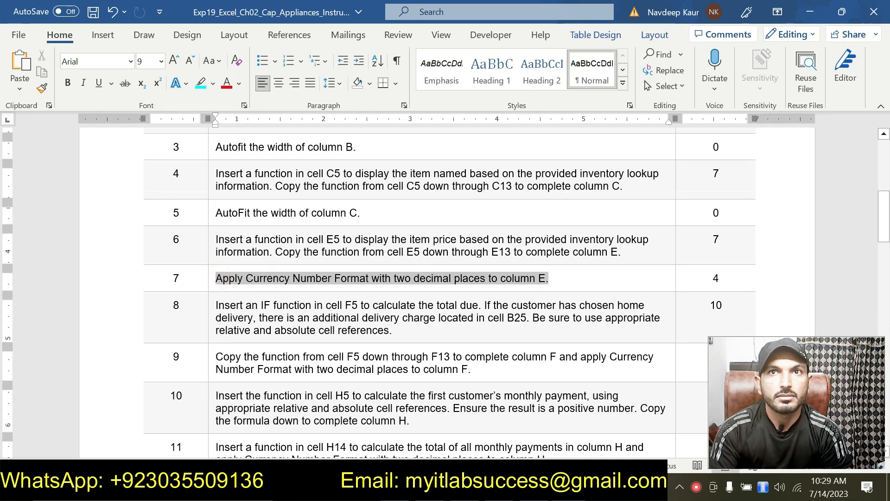
click(575, 256)
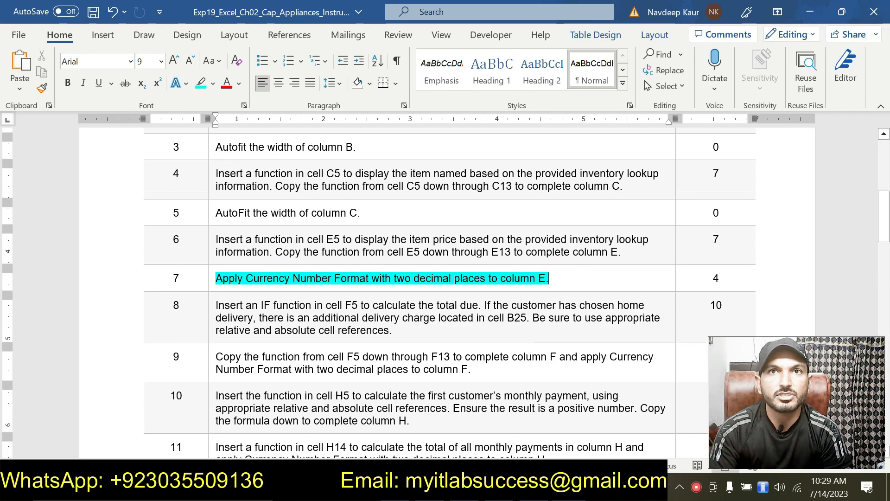
Step: Switch to the Excel workbook and format the prices in E5:E13 as Currency with two decimal places
key(alt+Tab)
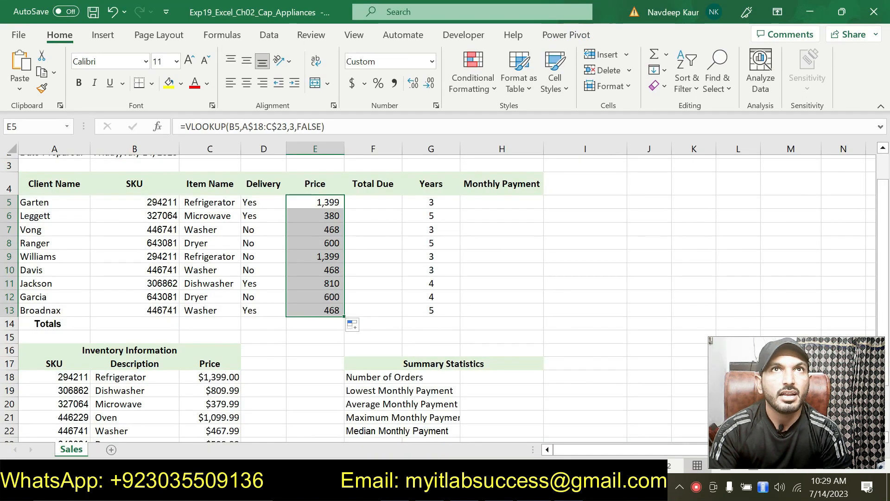
click(437, 106)
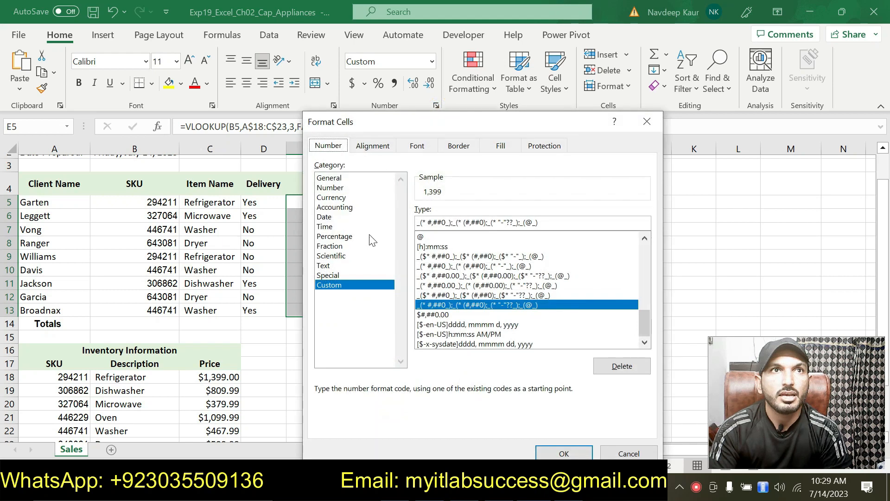
click(330, 197)
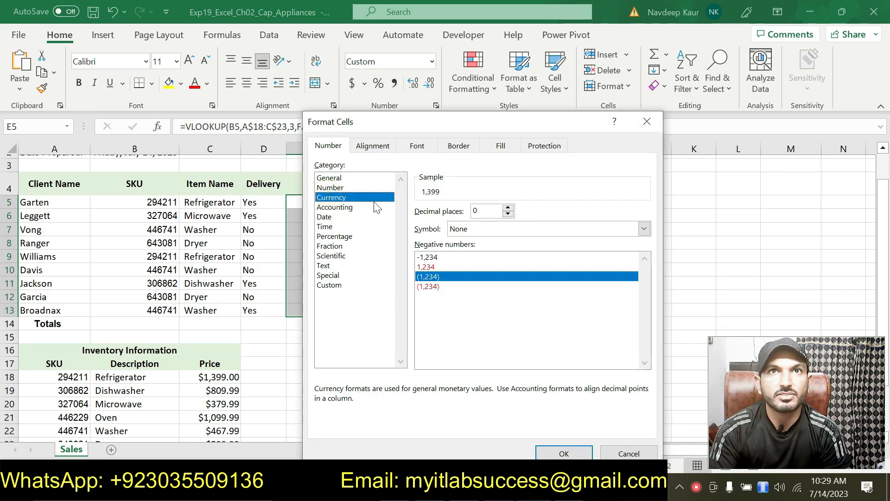
double_click(508, 207)
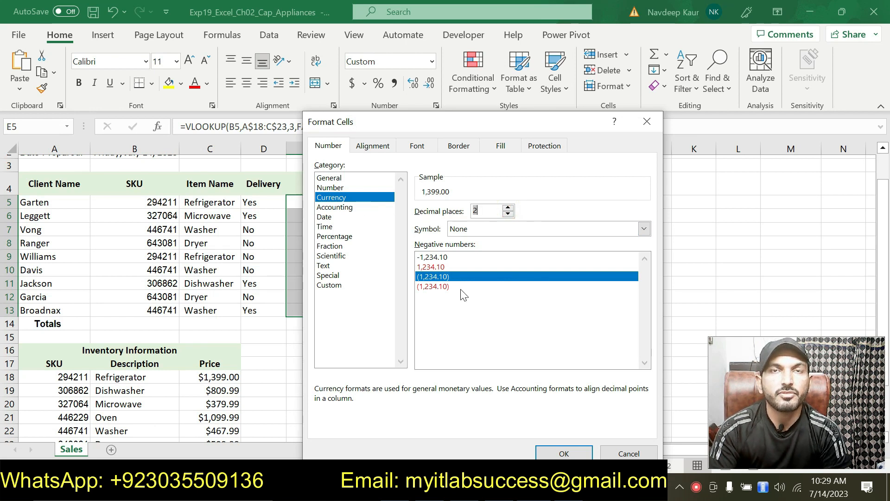
click(540, 452)
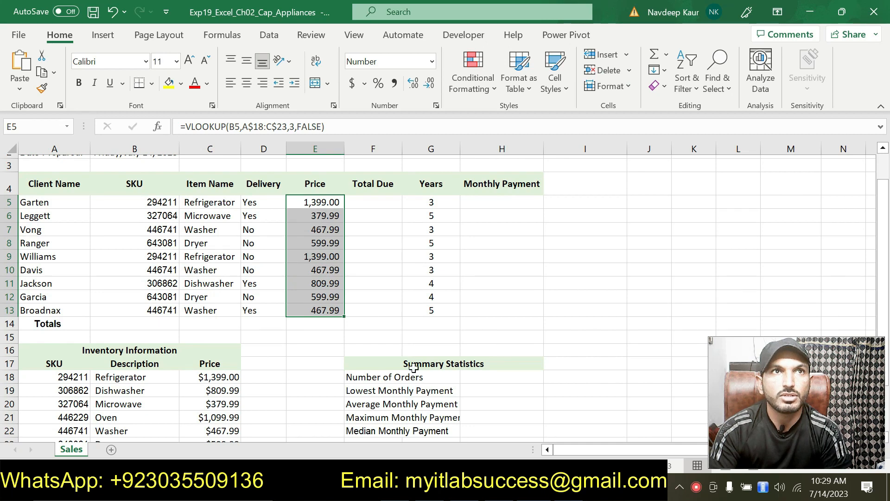
Step: Switch to the Word instructions and clear the highlight from step 7
key(alt+Tab)
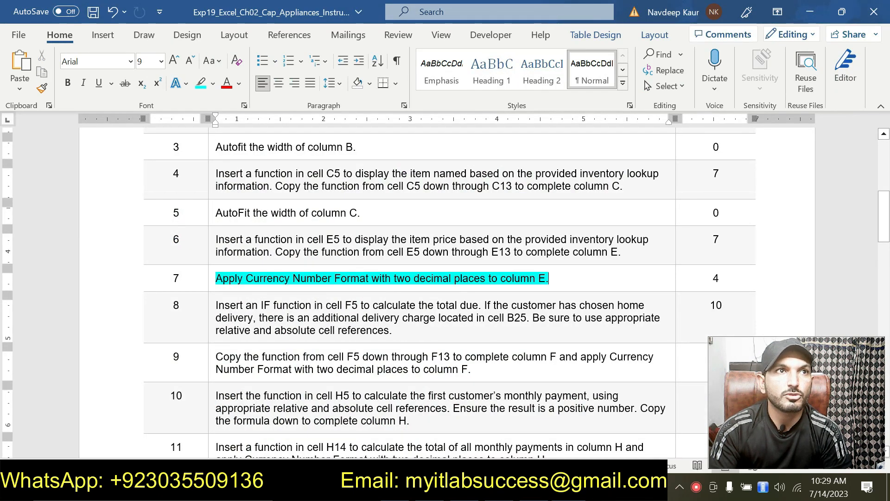
mouse_move(216, 278)
mouse_down()
mouse_move(549, 277)
mouse_move(556, 259)
mouse_move(521, 280)
mouse_up()
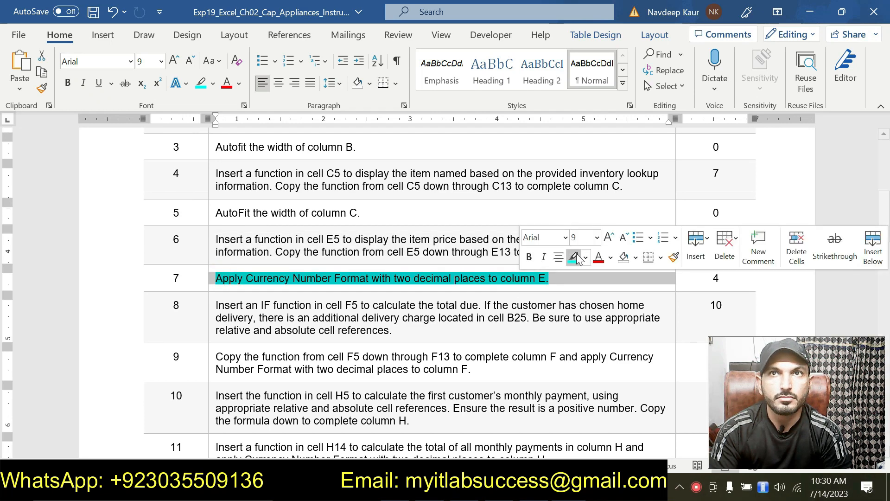
click(574, 258)
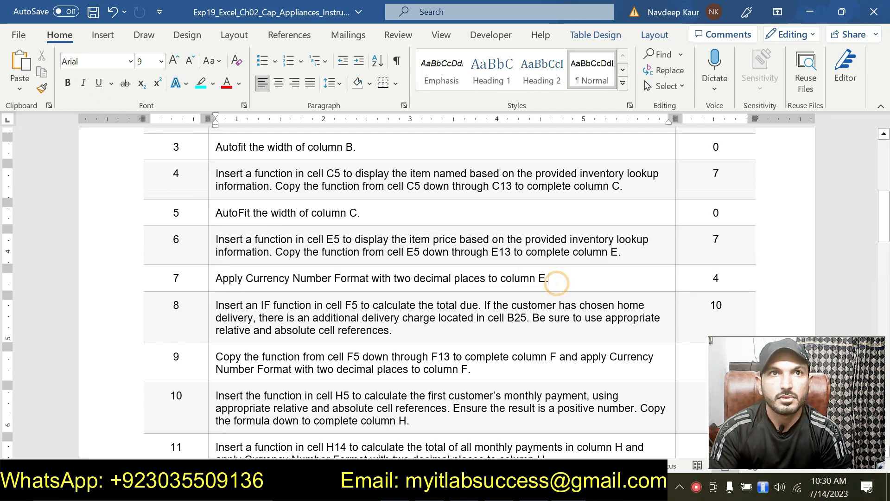
Step: Look through the remaining instructions and highlight the step 8 instruction about the IF function in turquoise
scroll(557, 282, down, 2)
scroll(455, 328, down, 8)
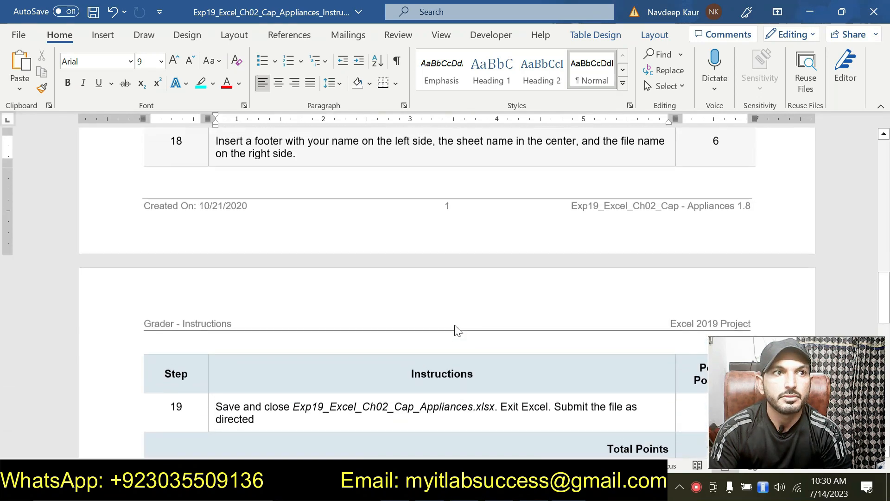
scroll(455, 328, up, 6)
scroll(461, 318, up, 3)
scroll(462, 318, down, 4)
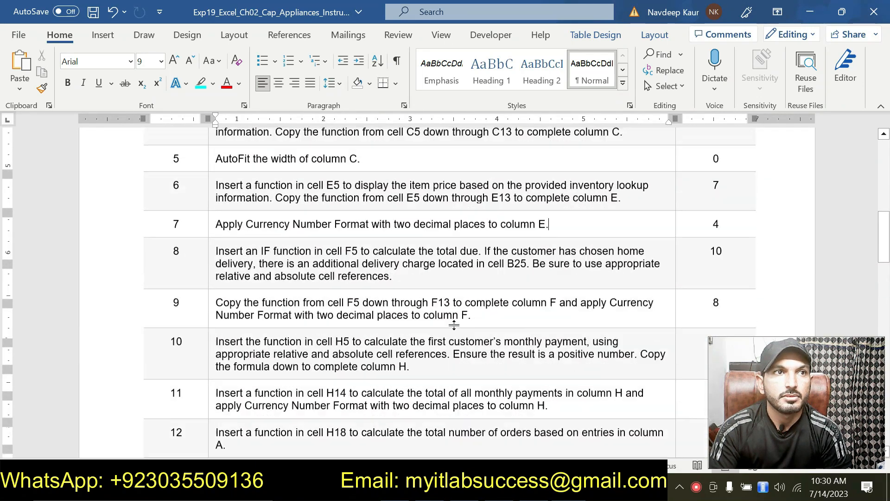
scroll(455, 324, down, 8)
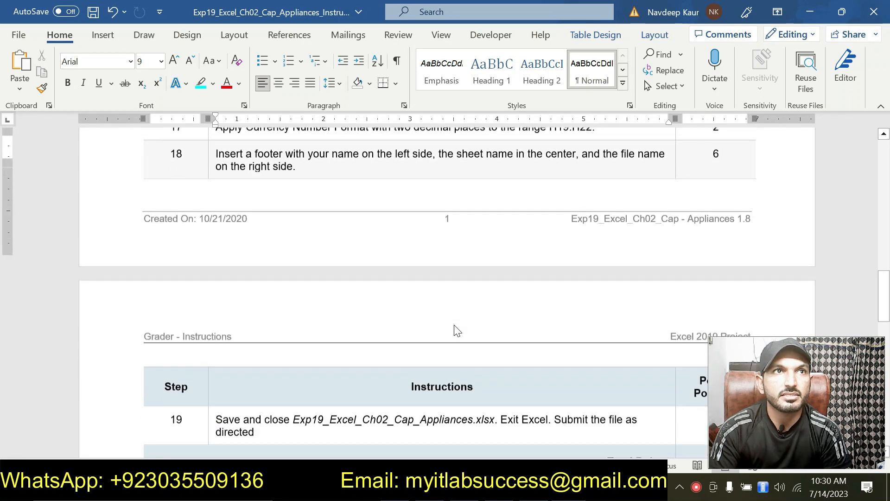
scroll(455, 325, up, 12)
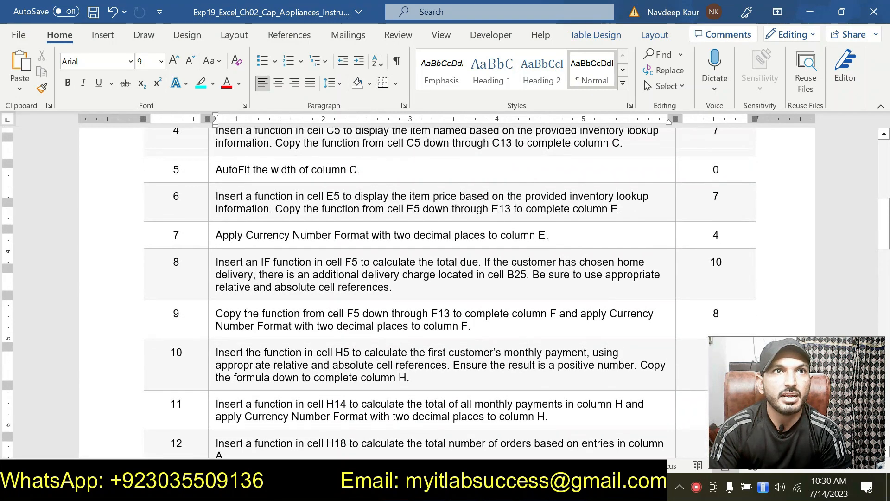
drag(393, 330, 276, 297)
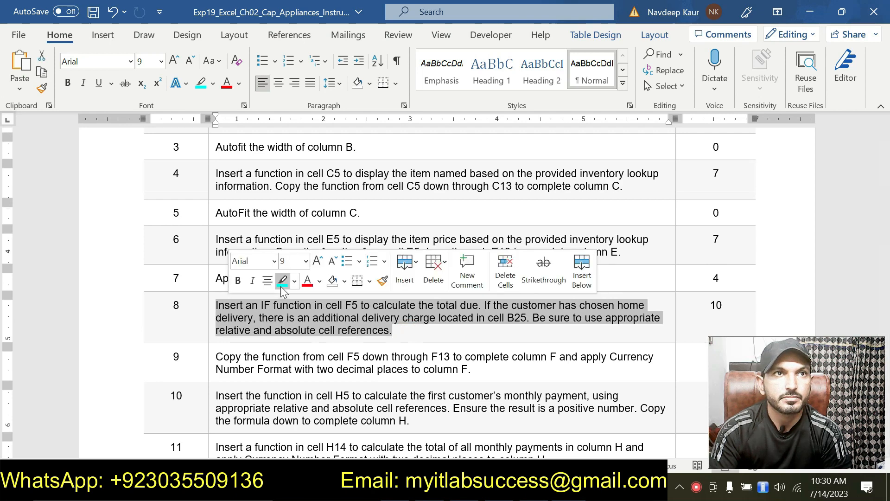
click(282, 281)
click(416, 335)
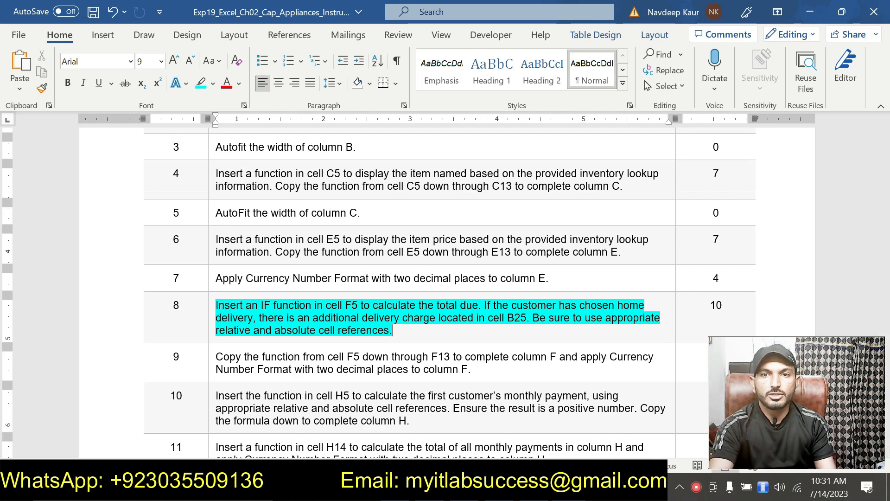
Step: Switch to the Excel workbook, select cell F5 and return to the Word instructions to reread step 8
click(549, 487)
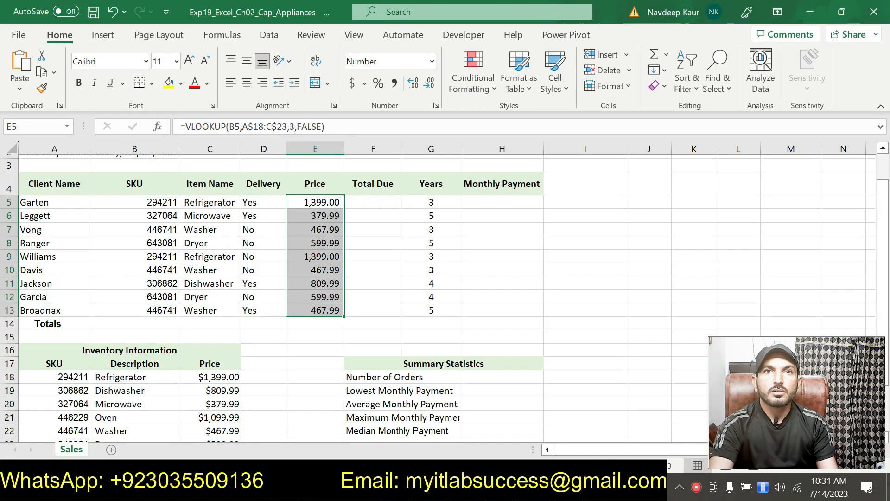
click(368, 201)
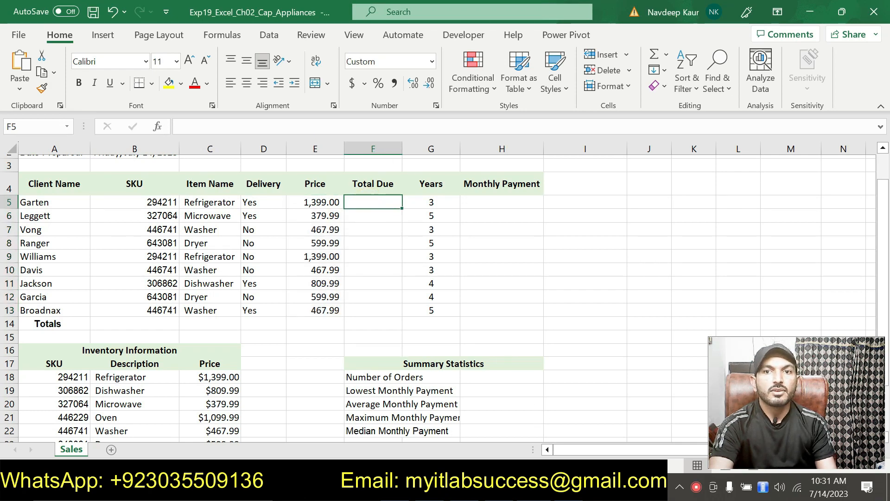
key(alt+Tab)
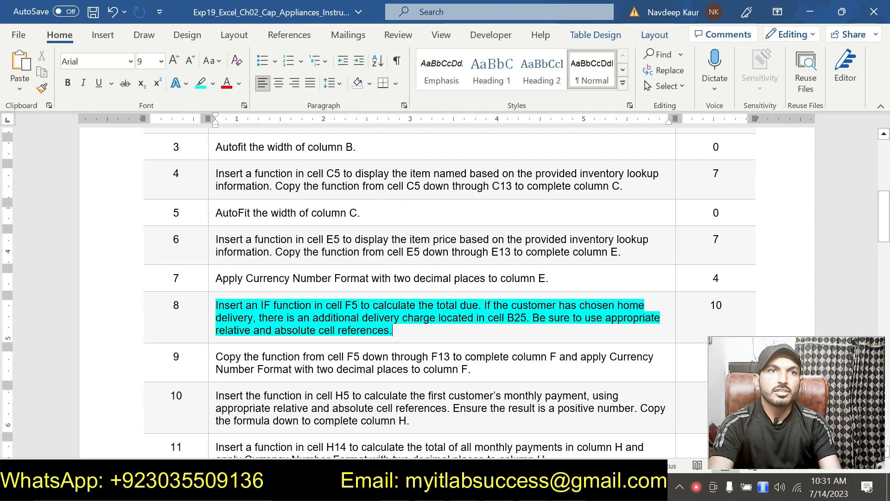
Step: Switch to the Excel workbook, examine the fee and rate cells below the inventory table, and return to the Word instructions
key(alt+Tab)
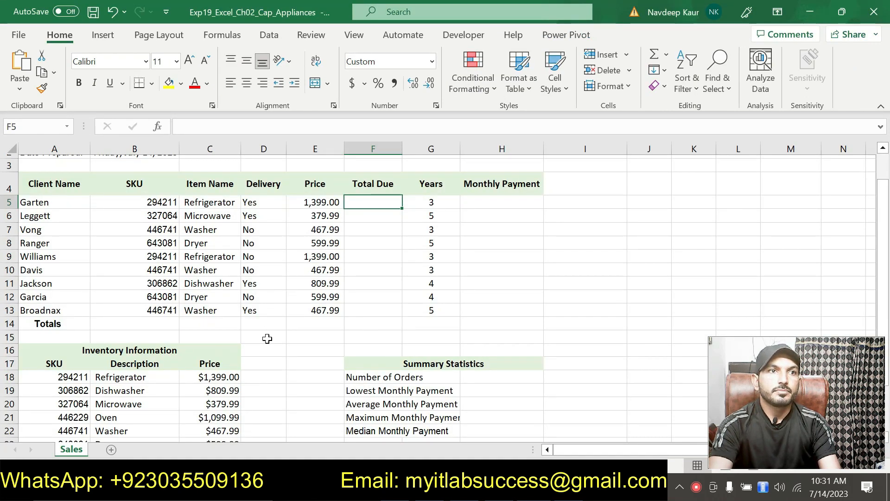
scroll(350, 288, down, 1)
scroll(350, 288, down, 3)
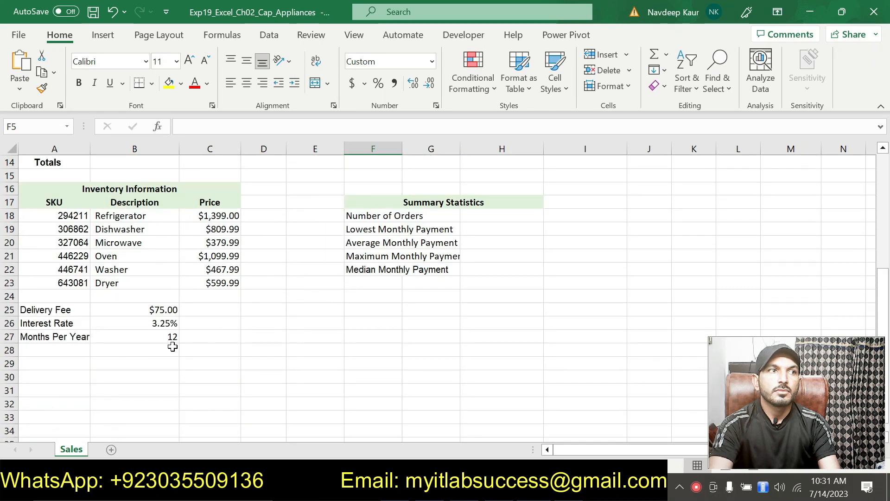
scroll(134, 358, down, 1)
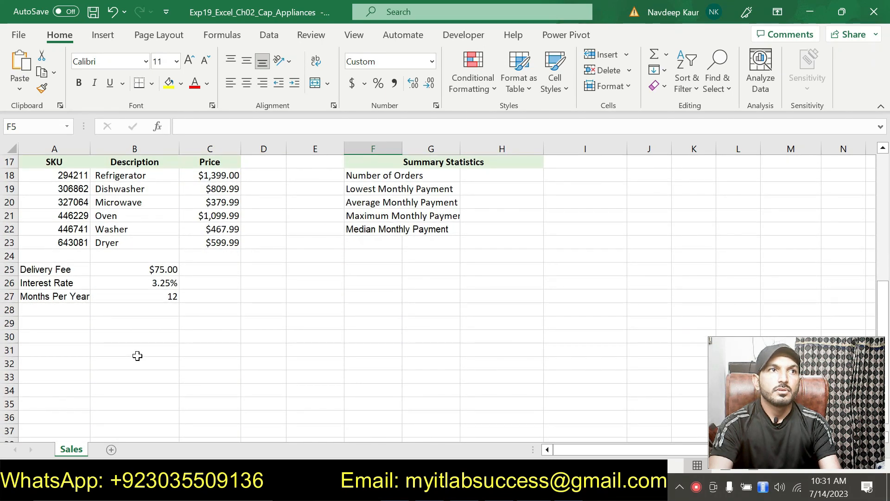
scroll(278, 390, up, 2)
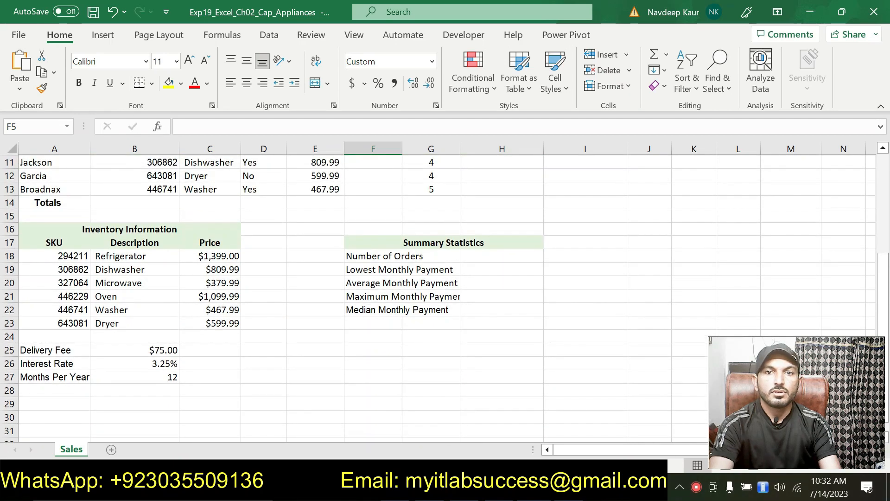
key(alt+Tab)
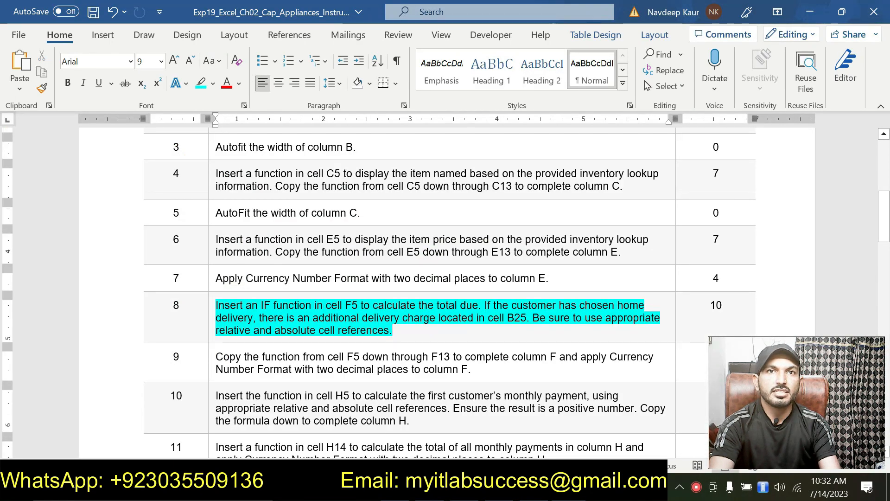
Step: Switch to the Excel workbook, examine the delivery fee in B25 and the order table, and return to the Word instructions
key(alt+Tab)
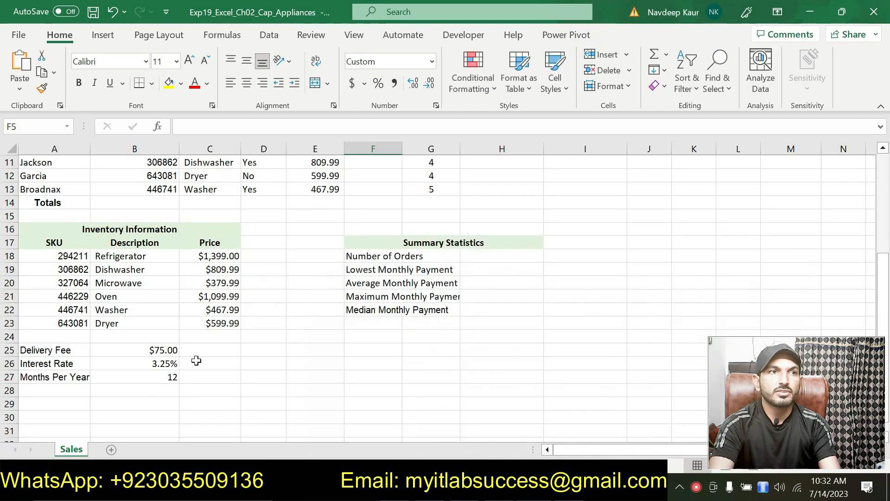
click(179, 365)
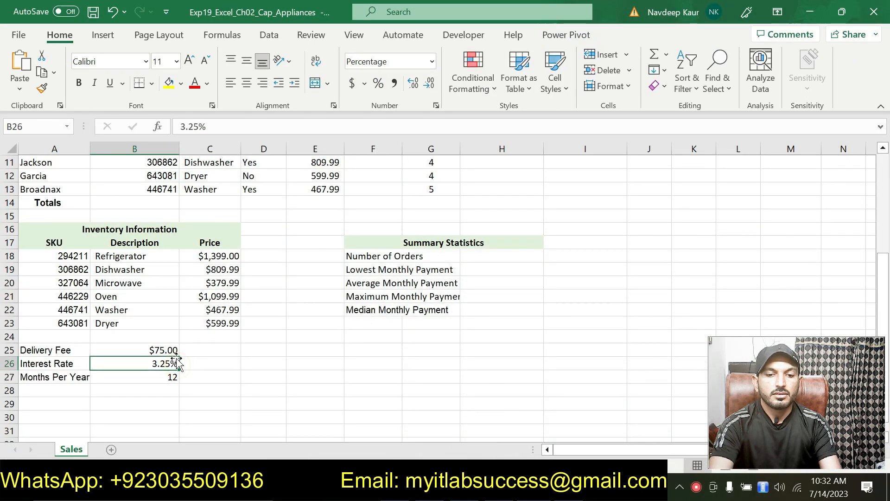
click(171, 348)
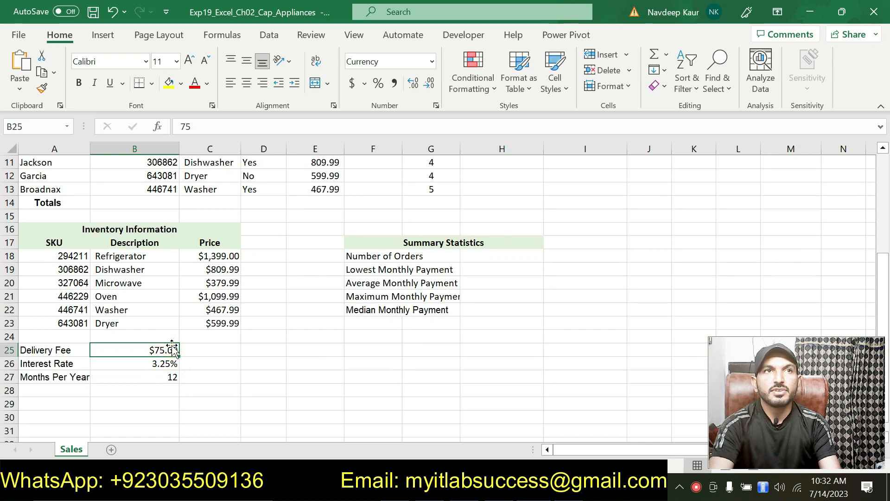
scroll(332, 313, up, 2)
scroll(334, 312, down, 1)
scroll(334, 312, up, 1)
scroll(334, 311, down, 1)
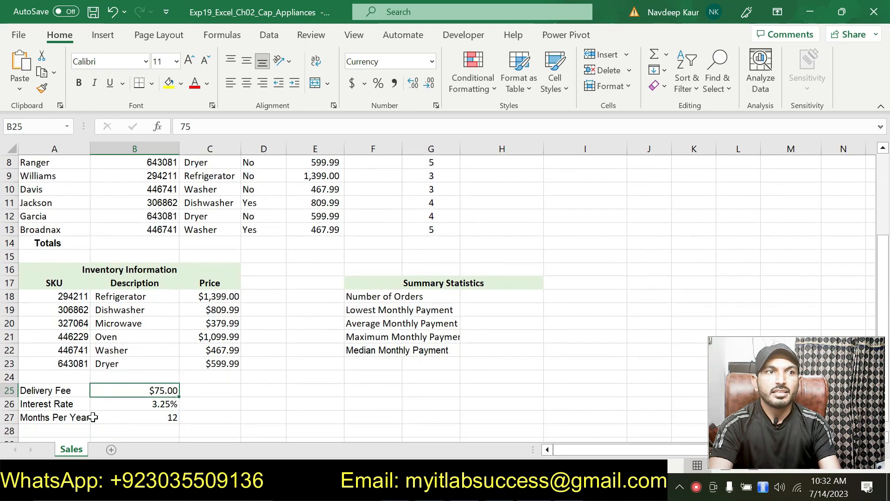
scroll(259, 376, up, 2)
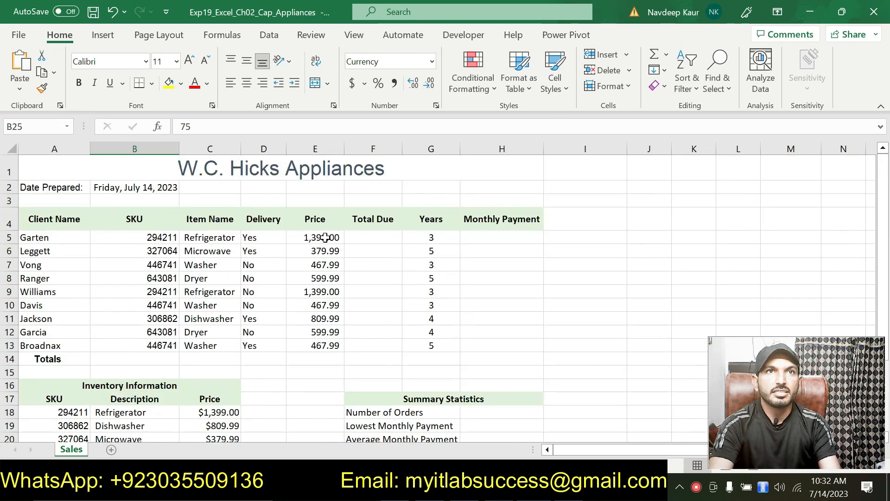
key(alt+Tab)
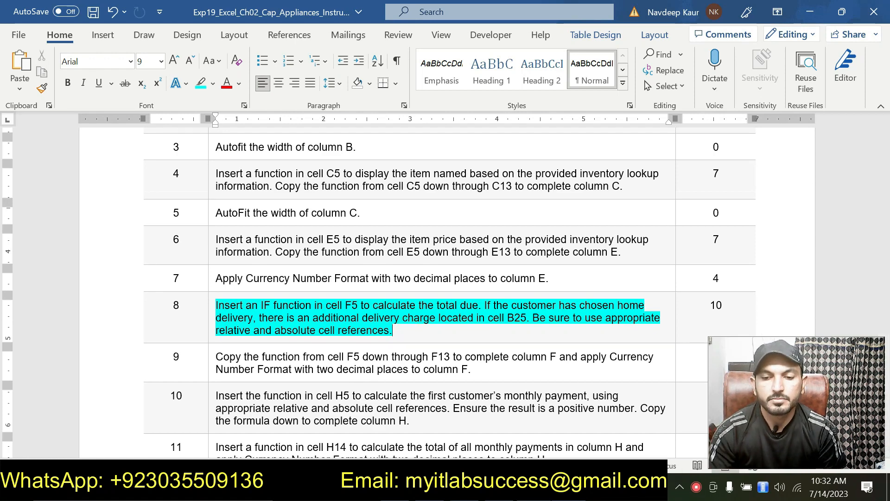
Step: Switch to the Excel workbook and begin an IF function in F5 with its function arguments open
click(514, 490)
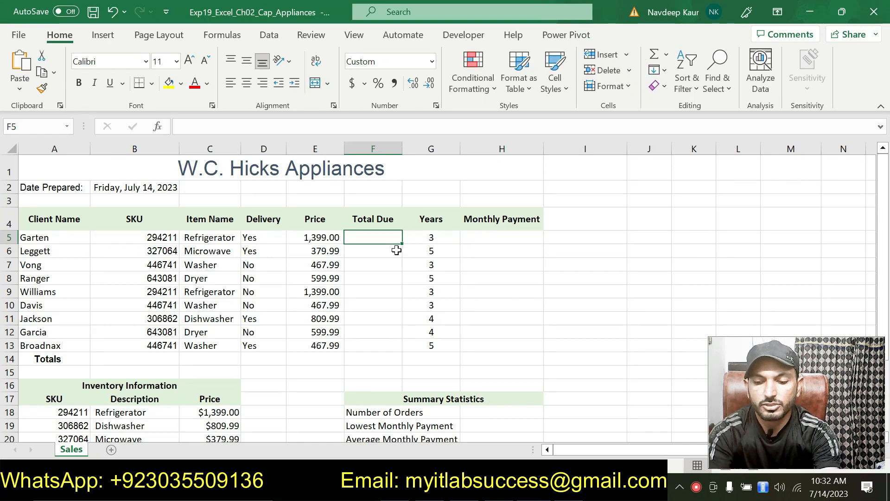
text(=)
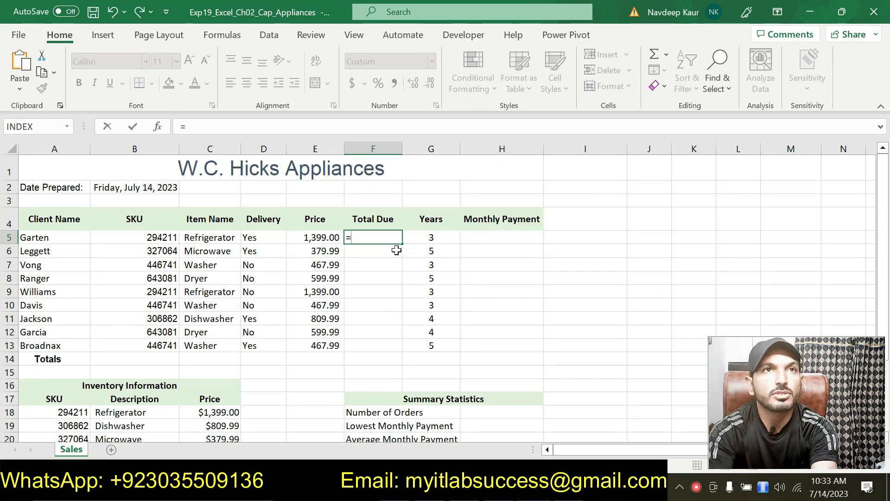
text(IF)
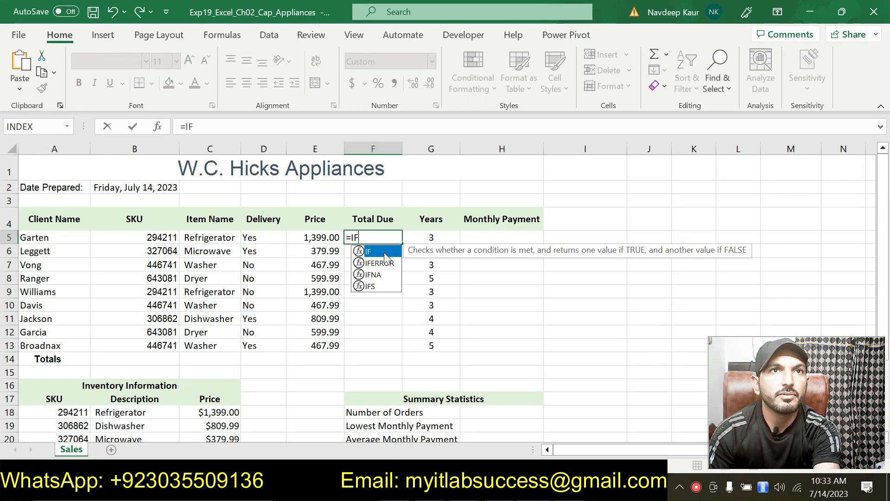
double_click(384, 253)
click(158, 129)
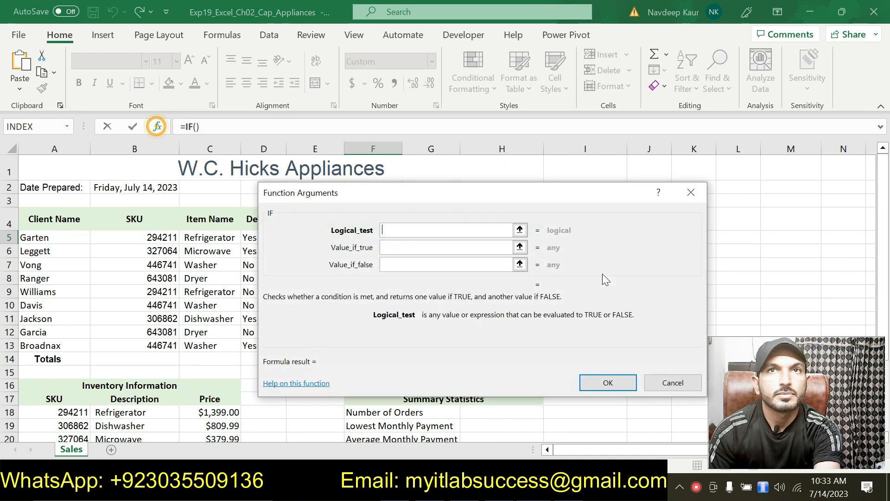
drag(486, 192, 596, 232)
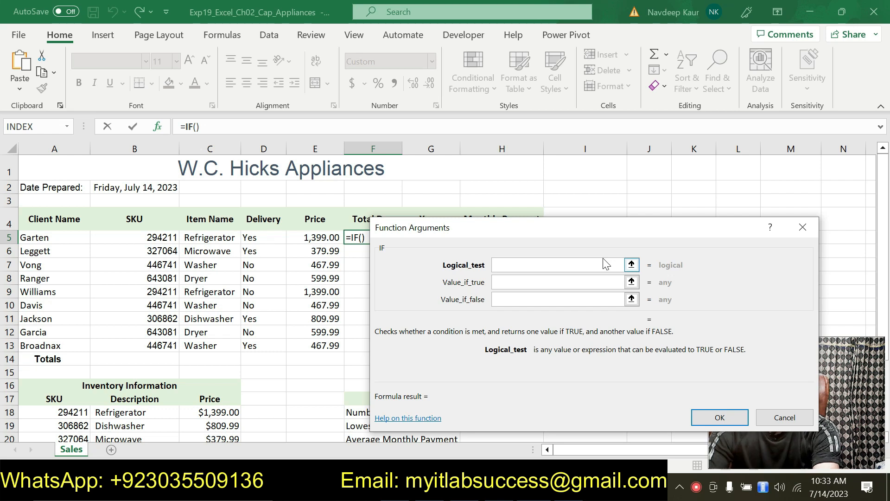
Step: Set the IF function's logical test to D5="Yes" and keep the value-if-true argument empty
text(D5=)
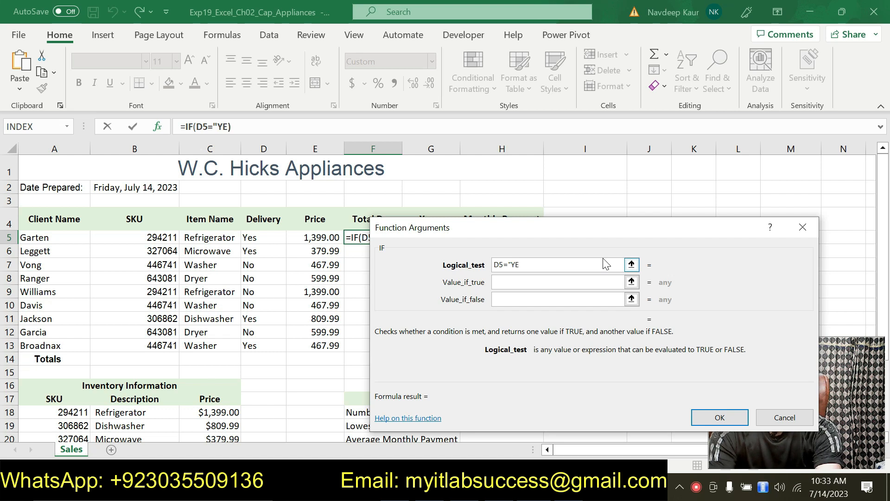
text("Yes")
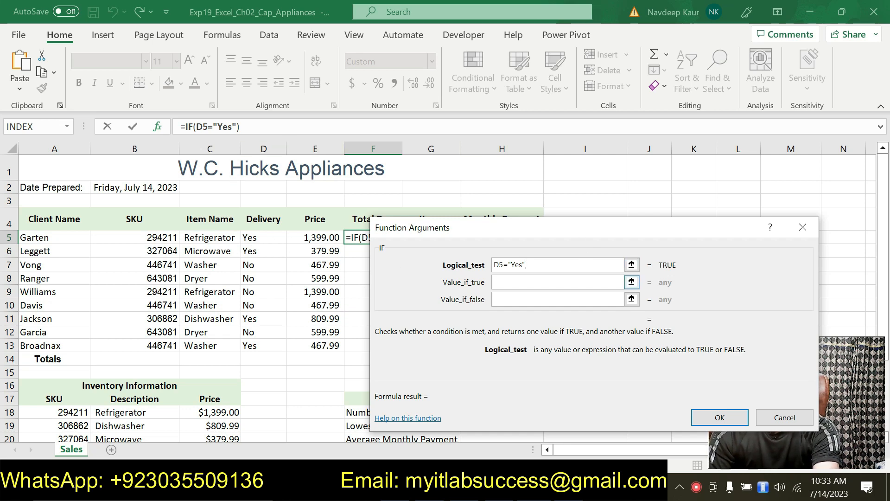
key(Tab)
click(510, 214)
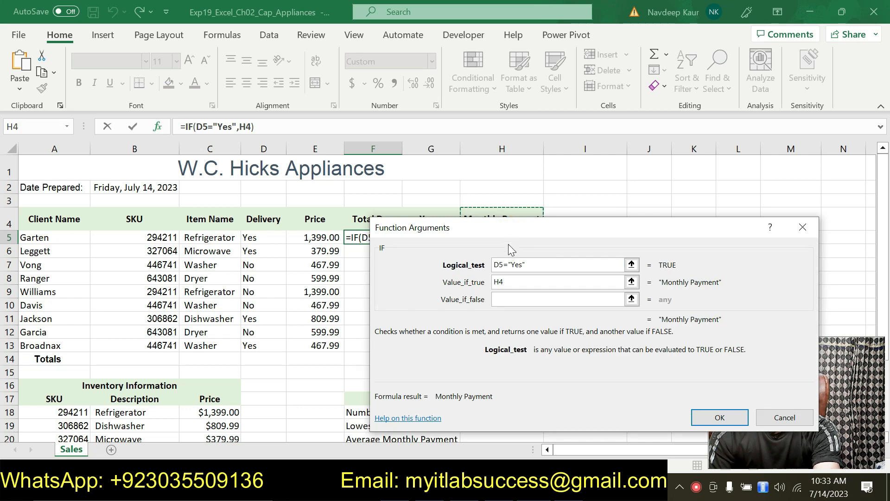
drag(507, 232, 566, 191)
key(BackSpace)
key(BackSpace)
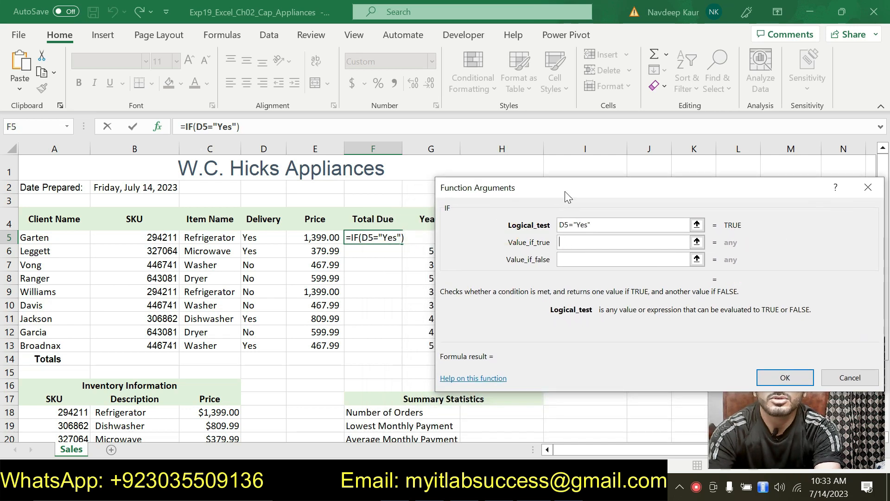
Step: Set the value if true to E5+$B$25, using an absolute reference for the delivery fee
click(329, 239)
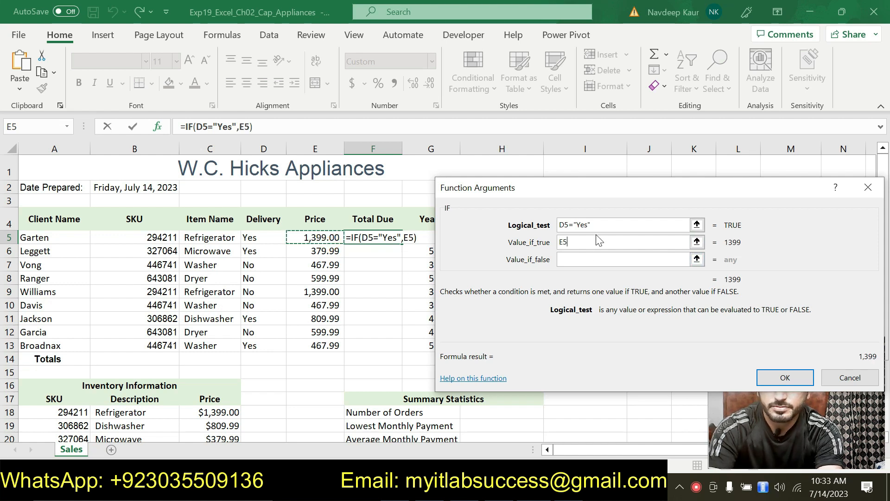
text(+)
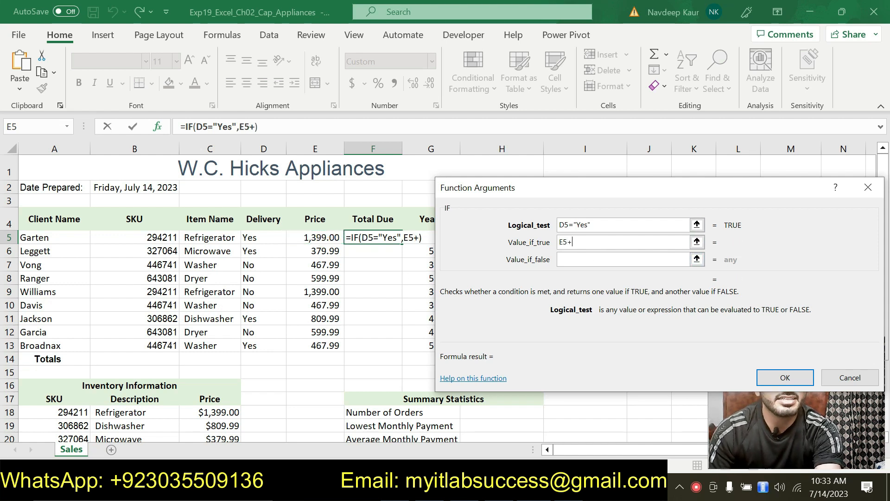
scroll(204, 398, down, 3)
click(178, 349)
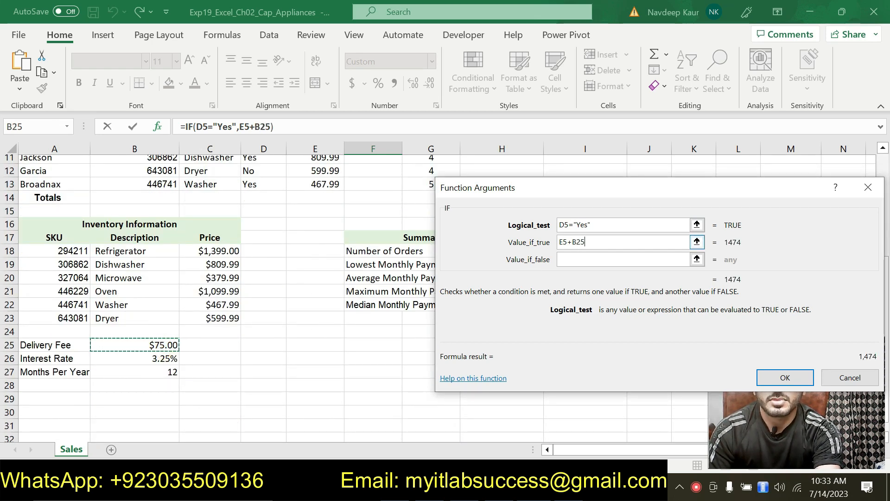
click(573, 241)
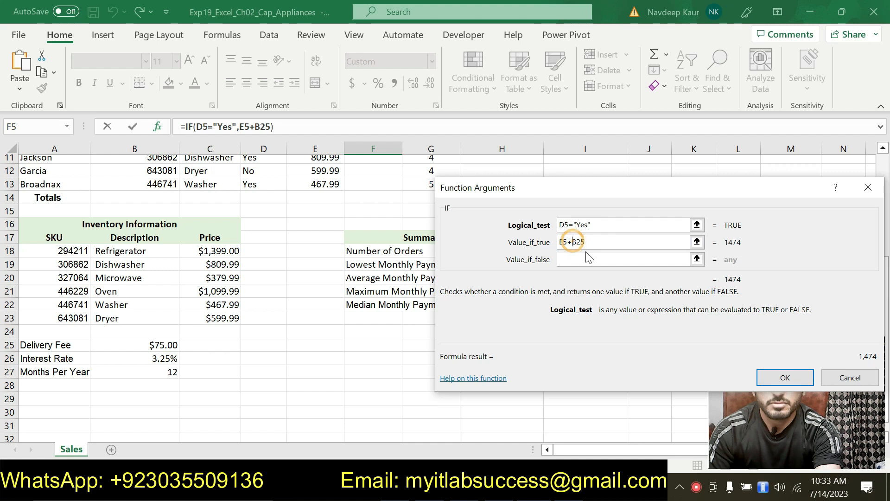
text($)
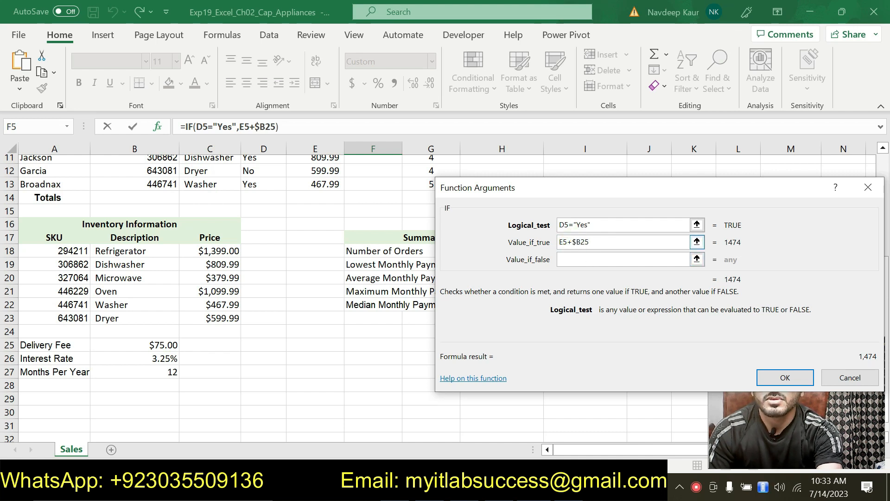
click(580, 242)
text($)
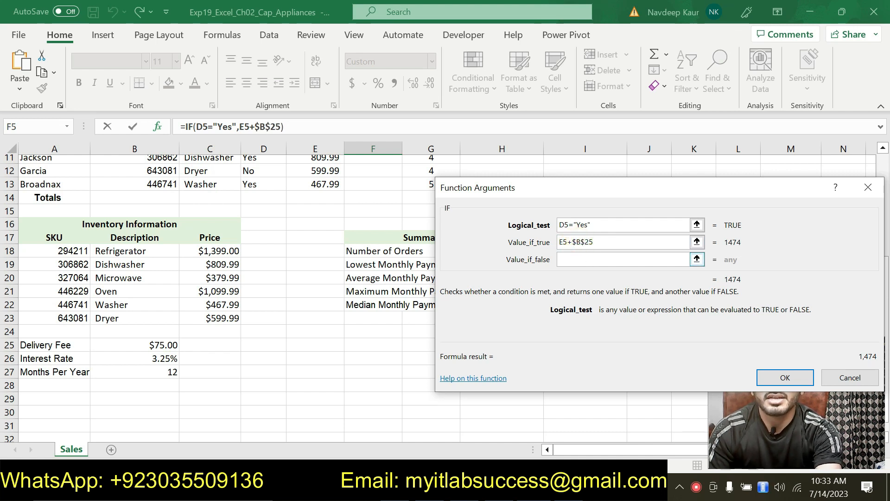
Step: Set the value if false to E5 and enter the completed IF function in F5
click(575, 258)
scroll(341, 263, up, 3)
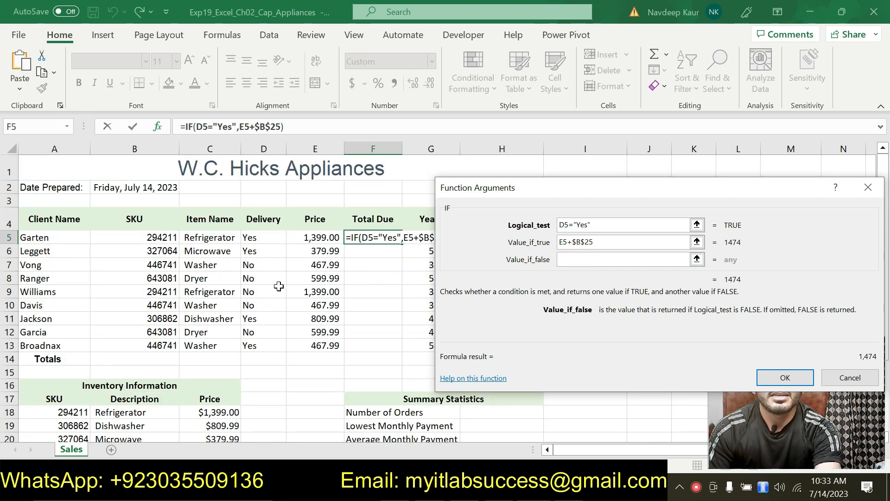
click(315, 237)
drag(575, 194, 423, 204)
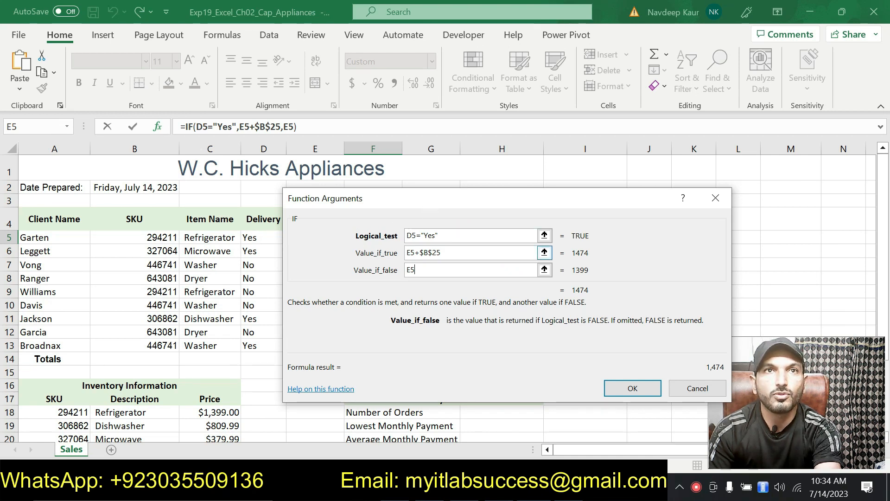
drag(417, 200, 413, 266)
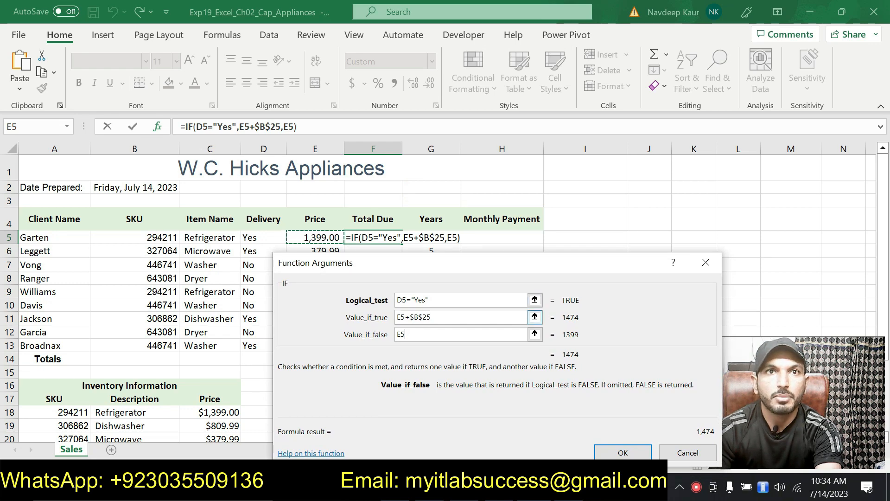
scroll(164, 377, down, 2)
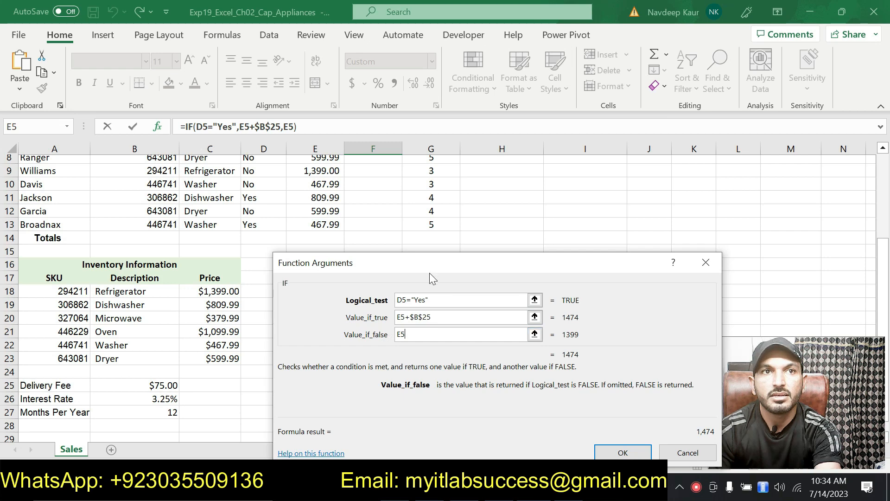
drag(427, 264, 422, 244)
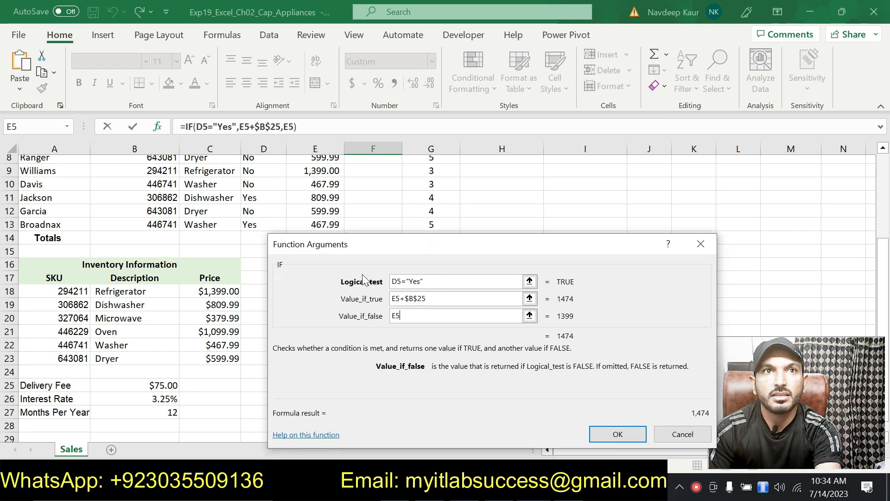
click(626, 435)
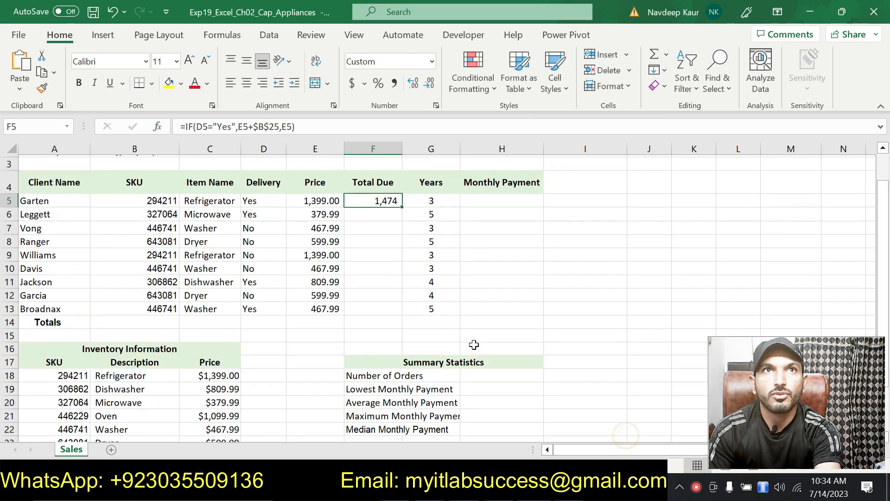
Step: Switch to the Word instructions, remove the turquoise highlight from step 8 and apply it to step 9
click(578, 487)
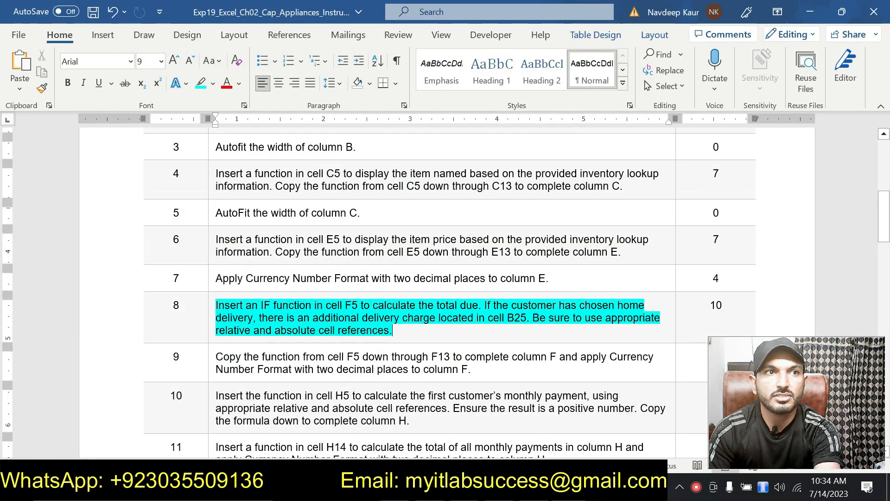
scroll(450, 292, down, 1)
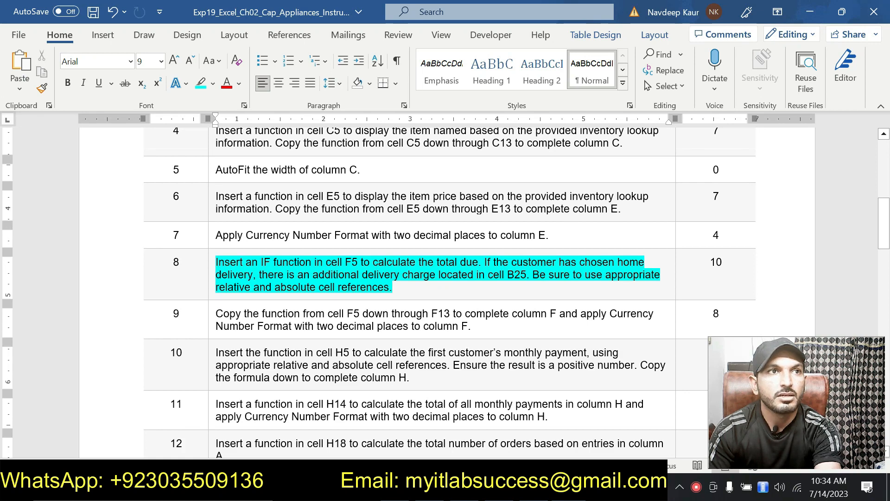
drag(392, 287, 215, 262)
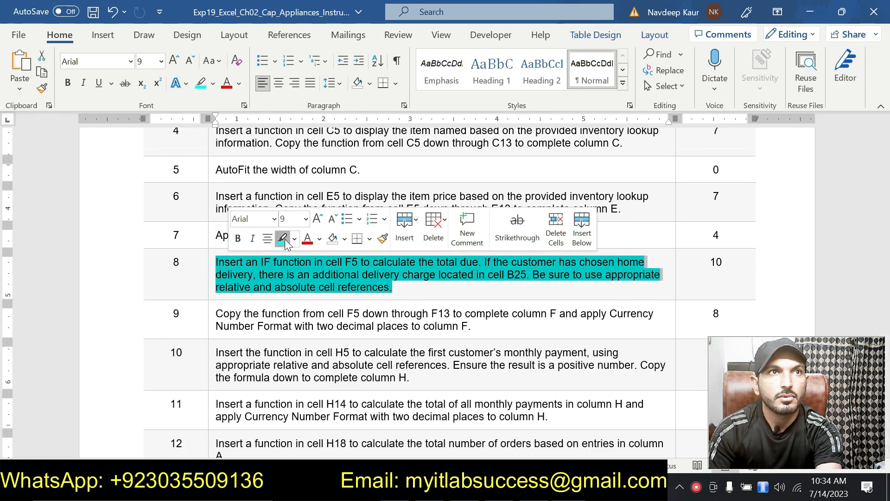
click(282, 238)
drag(303, 326, 490, 320)
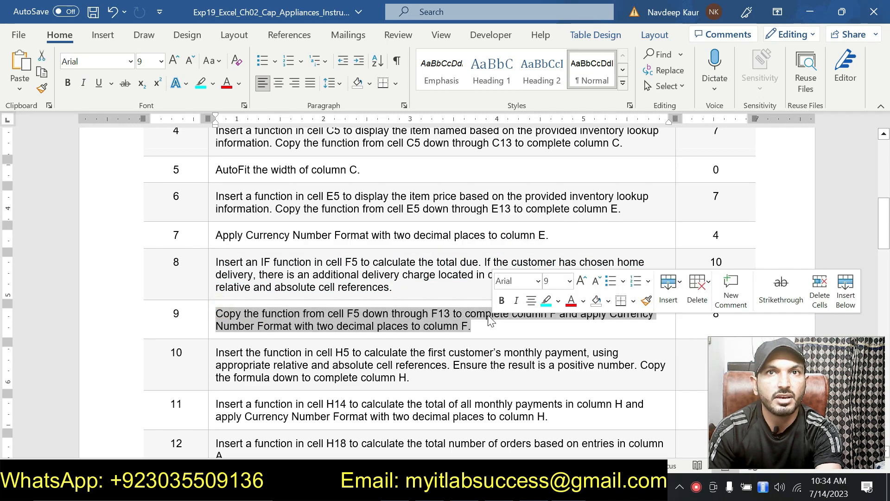
click(547, 301)
click(459, 328)
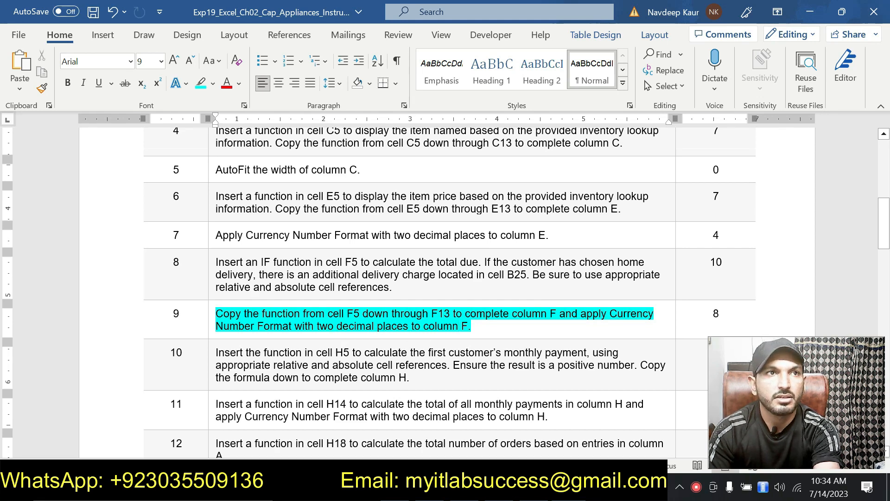
Step: Switch to the Excel workbook, copy F5's function down through F13 and format that range as Currency with two decimal places
key(alt+Tab)
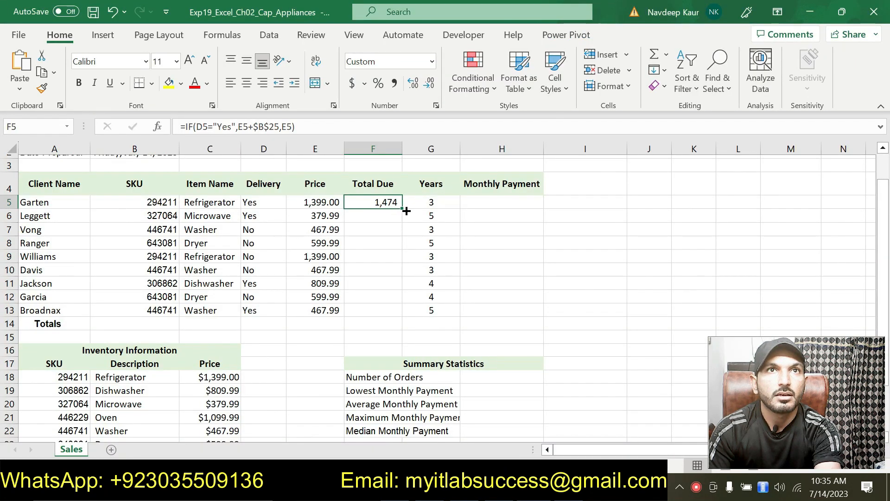
drag(404, 208, 400, 321)
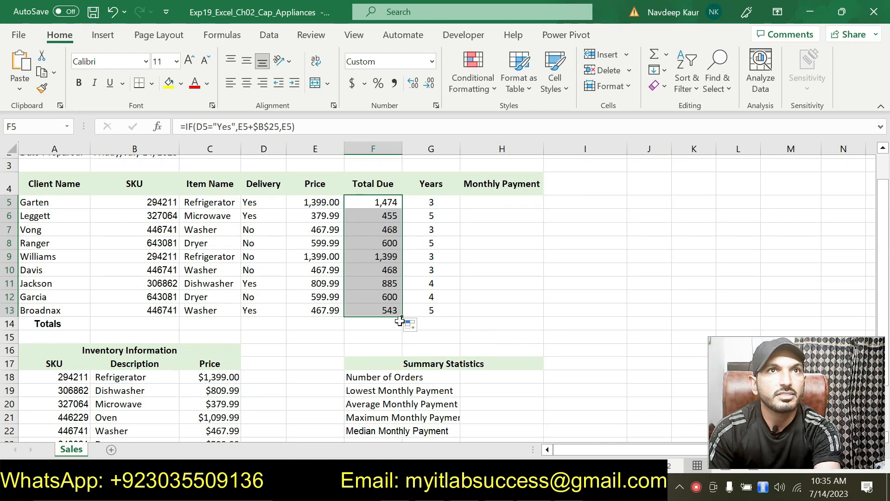
click(436, 106)
click(343, 197)
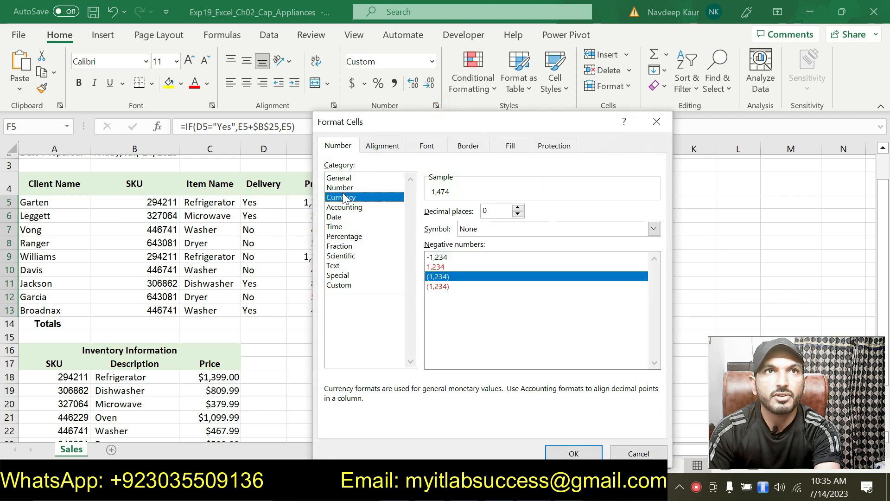
click(518, 208)
click(519, 207)
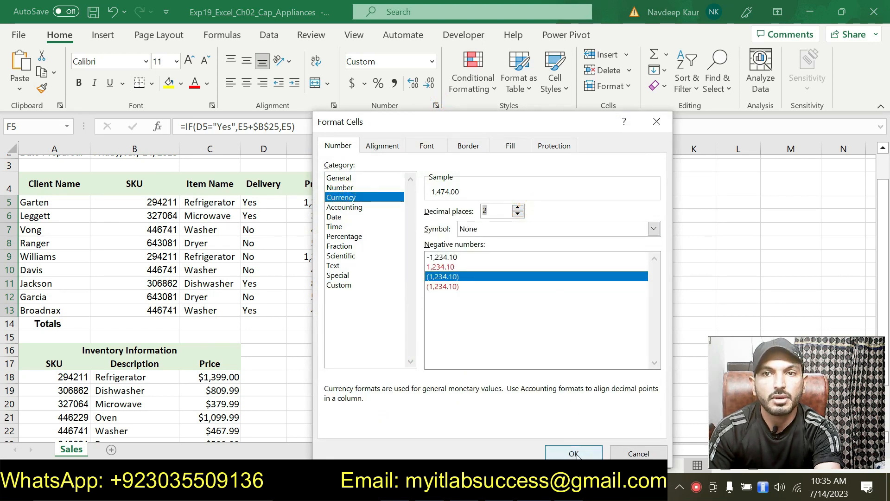
key(Return)
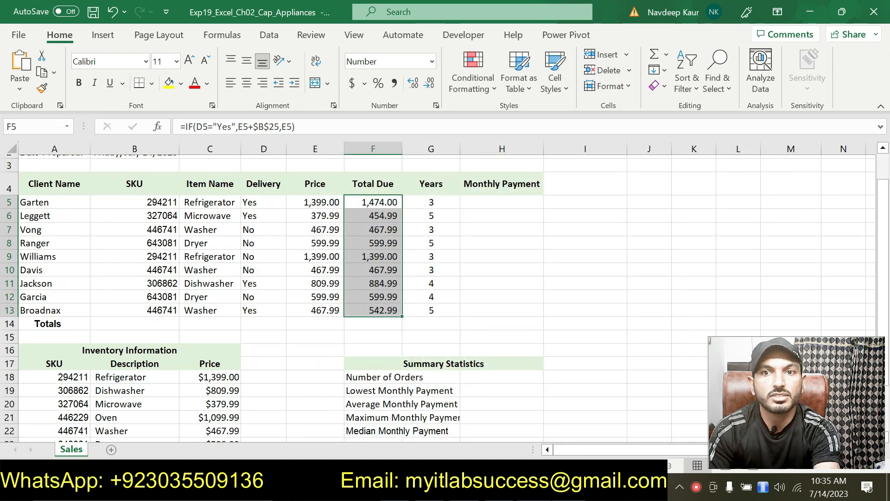
Step: Switch to the Word instructions and remove the highlight from step 9
key(alt+Tab)
scroll(446, 288, up, 4)
scroll(483, 322, up, 3)
scroll(483, 322, down, 10)
scroll(445, 279, down, 1)
scroll(483, 330, down, 4)
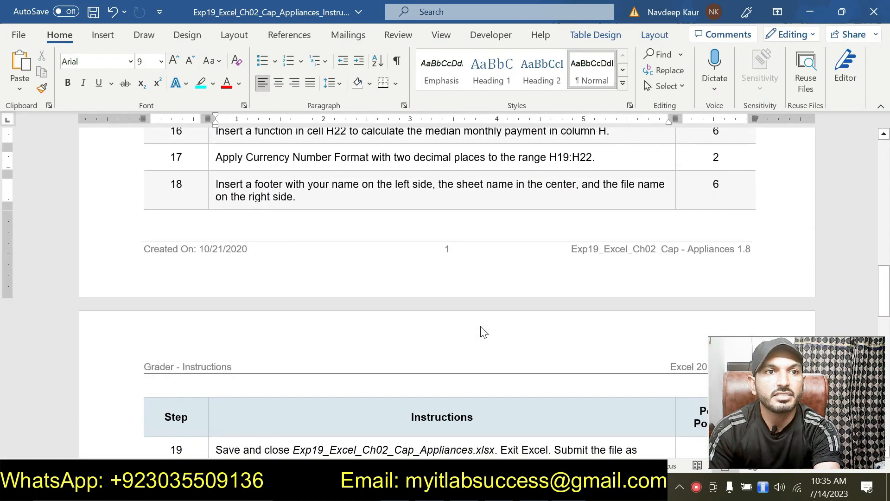
scroll(482, 330, up, 13)
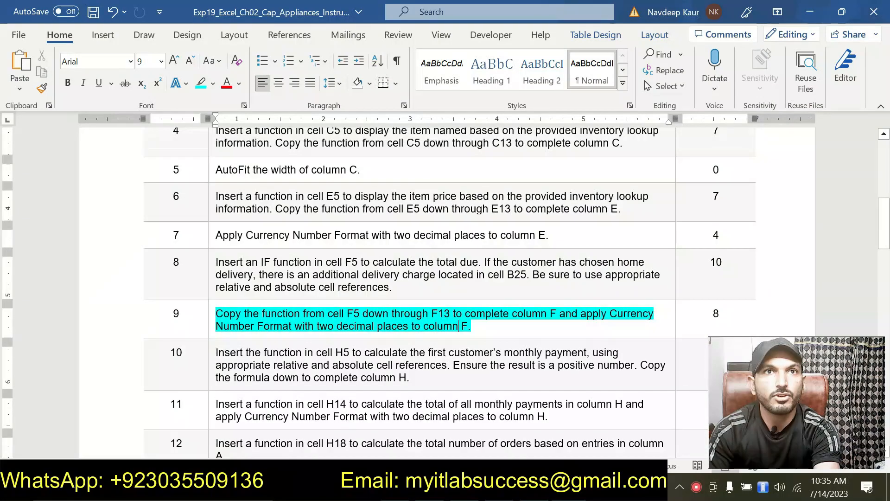
drag(475, 327, 284, 317)
click(279, 293)
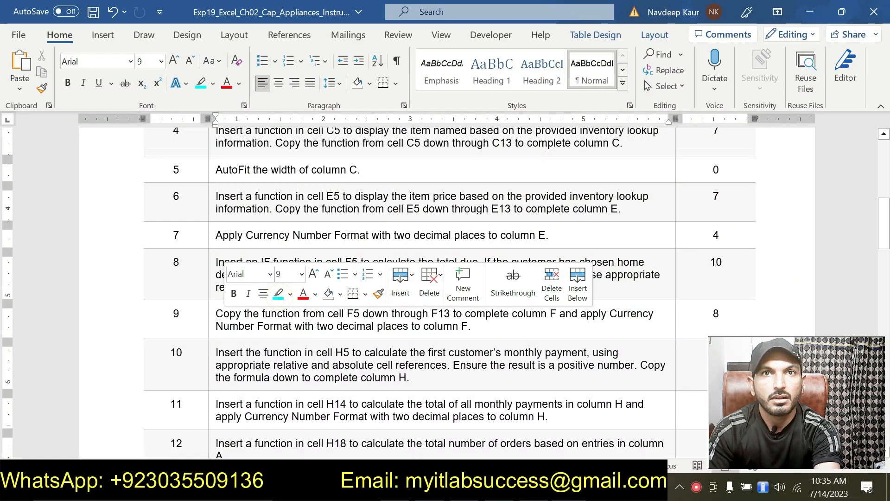
click(490, 330)
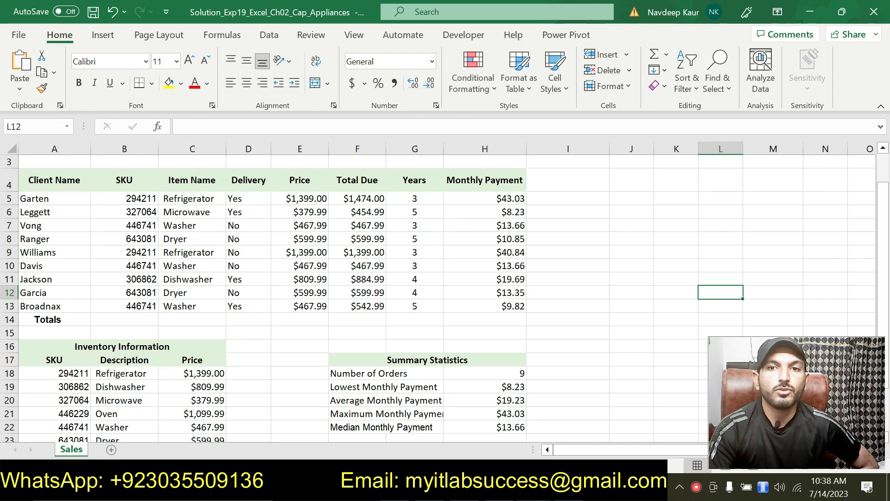
Step: Read instruction steps 10 to 18 in Word and compare step 10 with the Monthly Payment column in the solution workbook
key(alt+Tab)
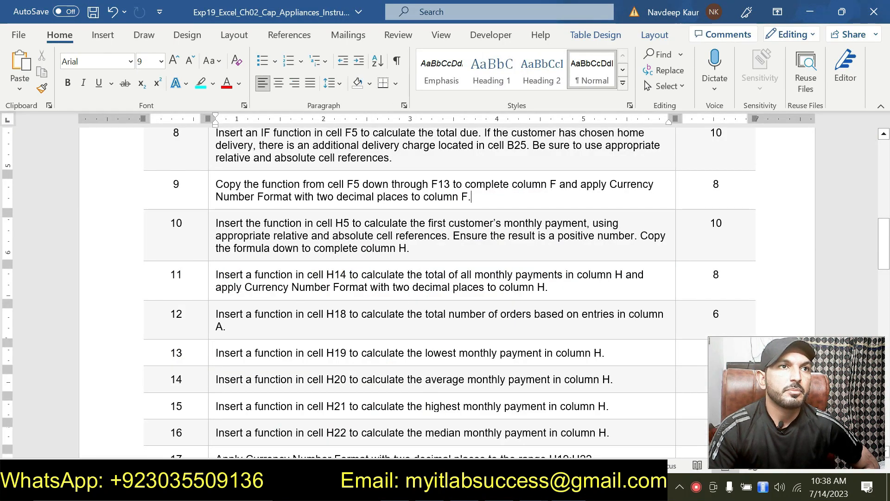
scroll(299, 307, down, 3)
scroll(299, 306, up, 3)
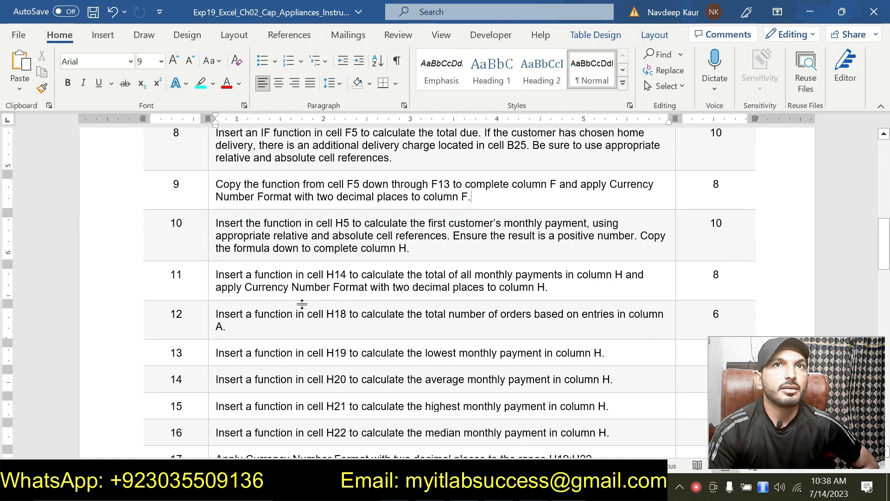
scroll(302, 304, down, 1)
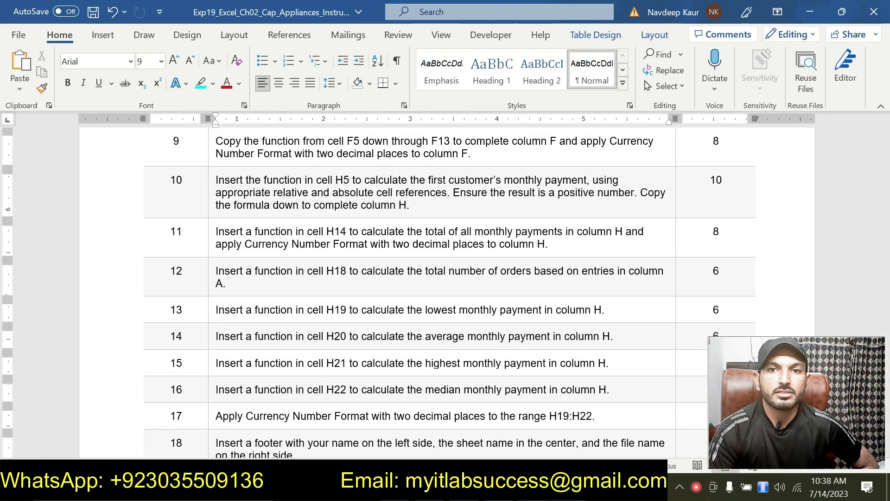
click(534, 488)
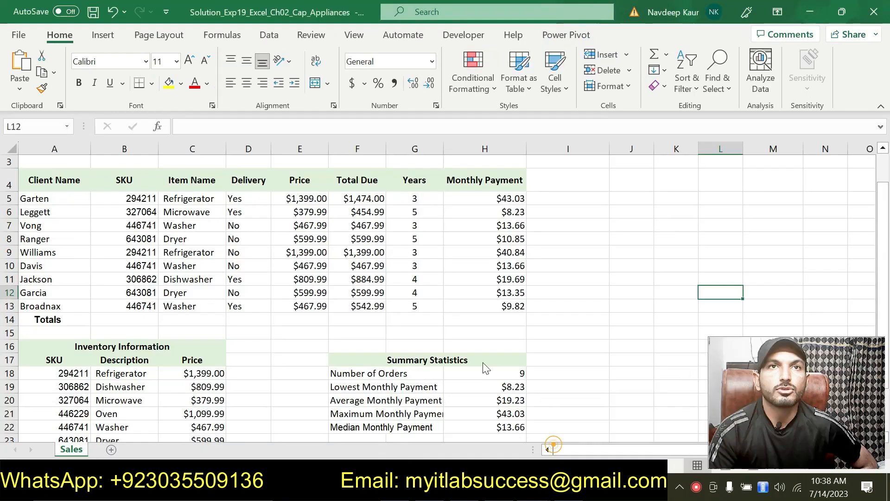
click(608, 419)
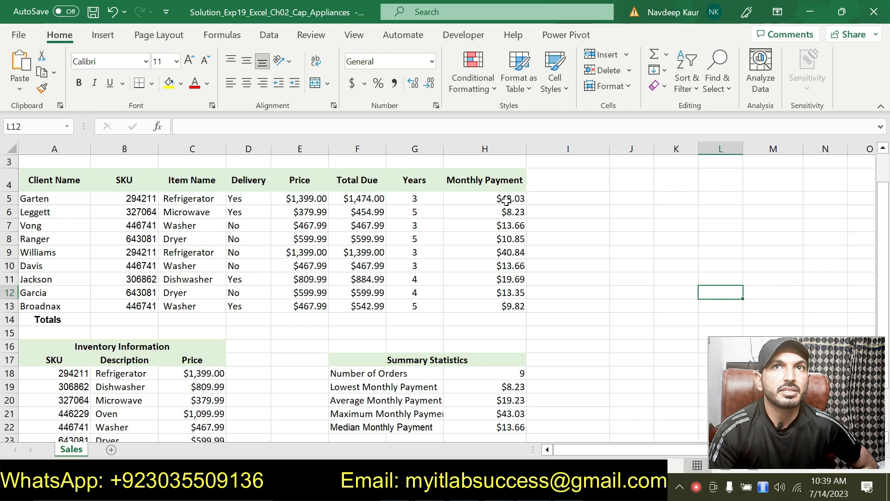
key(alt+Tab)
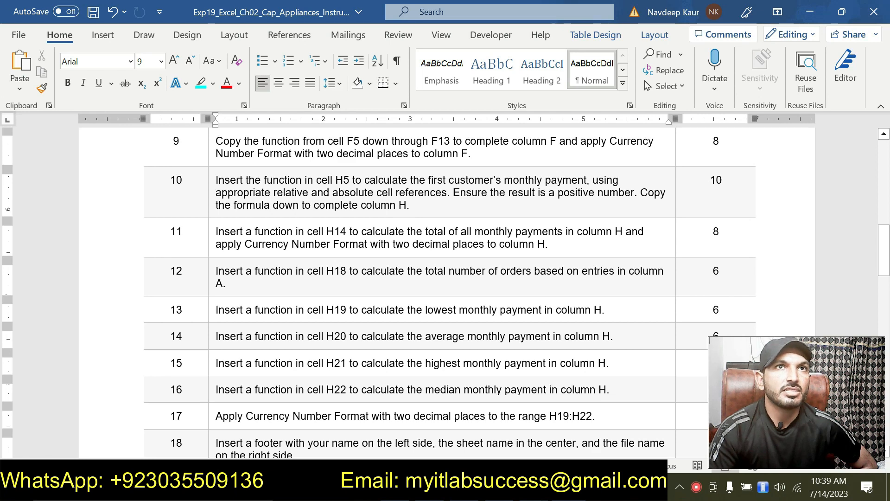
drag(410, 205, 217, 180)
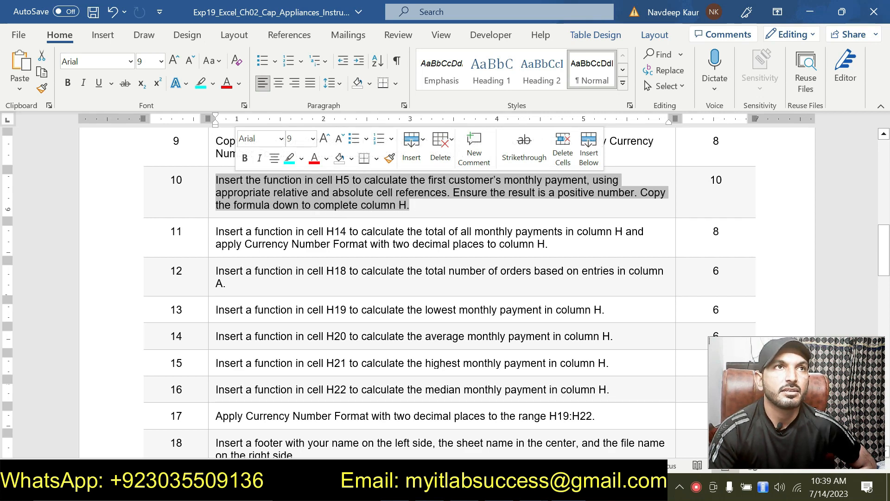
key(alt+Tab)
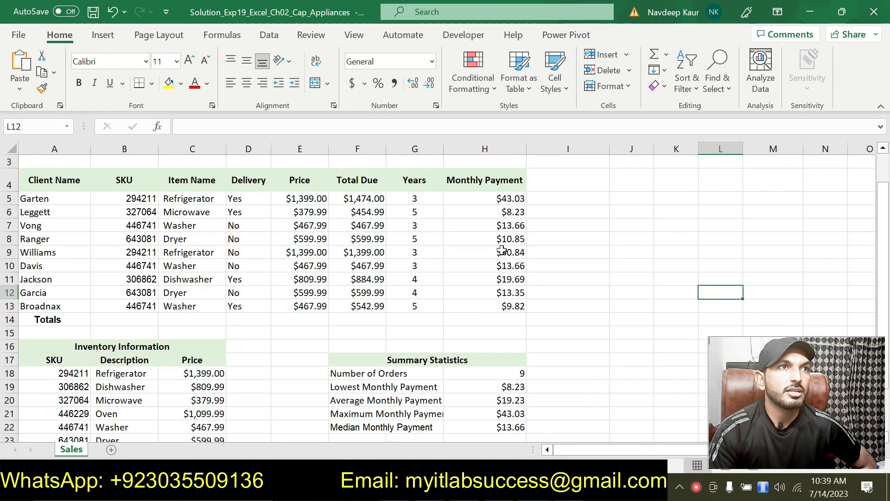
click(560, 487)
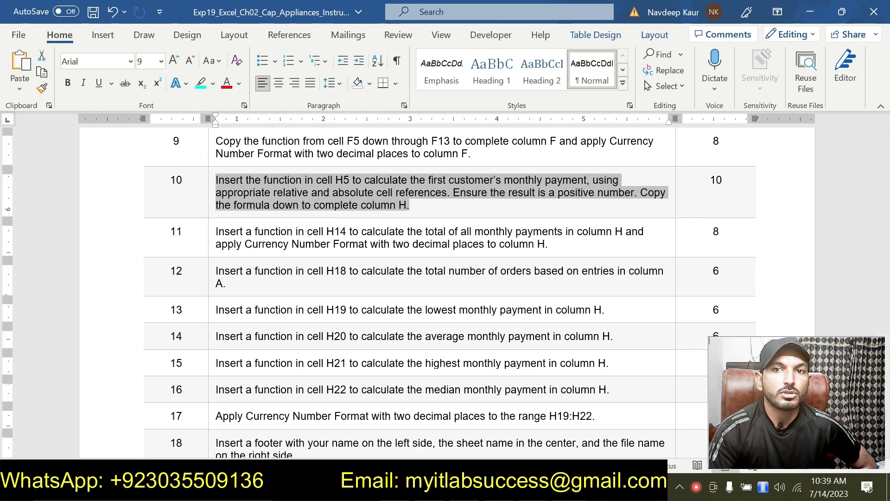
key(alt+Tab)
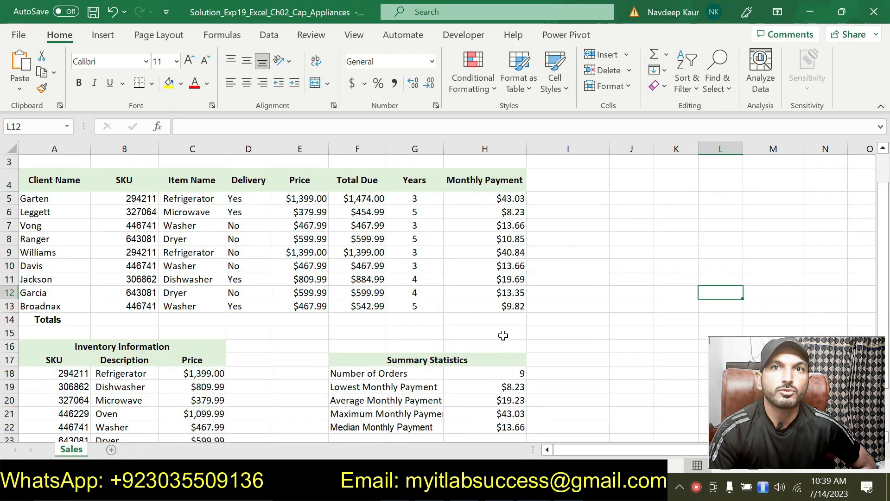
Step: Check the Totals cell H14, the remaining Word instructions, and the Summary Statistics and inventory sections of the solution workbook
click(512, 321)
double_click(513, 320)
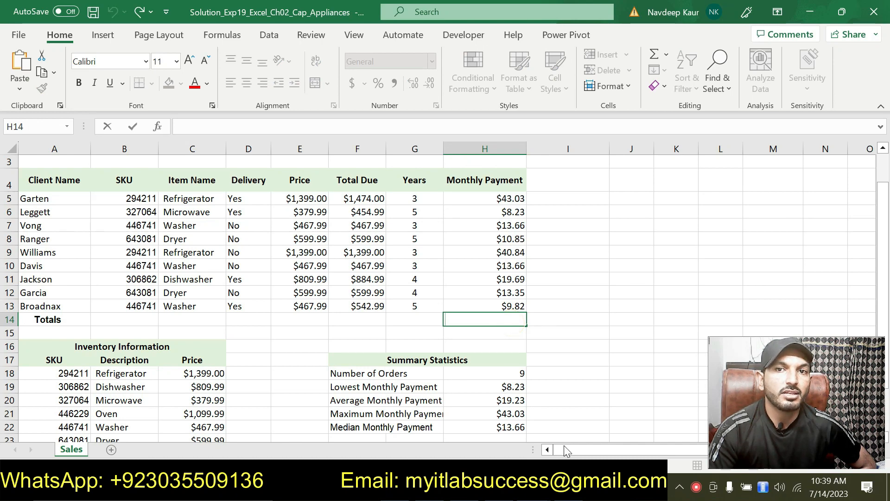
key(alt+Tab)
scroll(304, 304, down, 2)
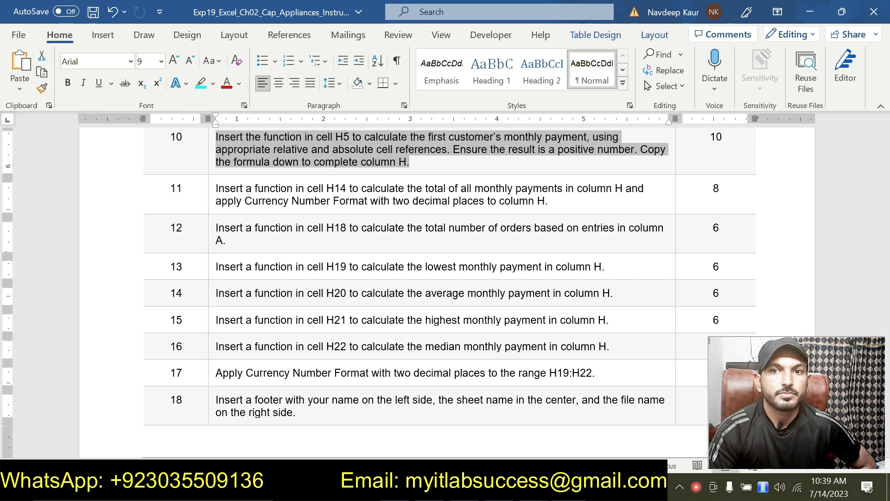
key(alt+Tab)
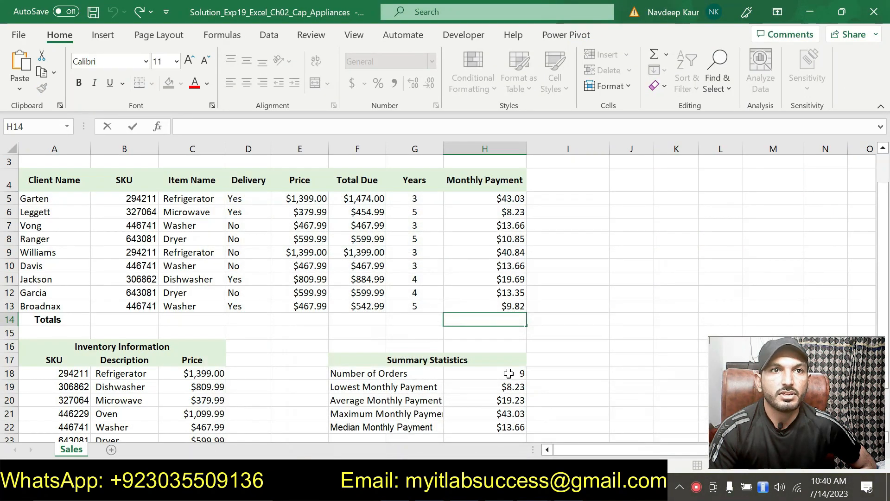
scroll(513, 371, down, 2)
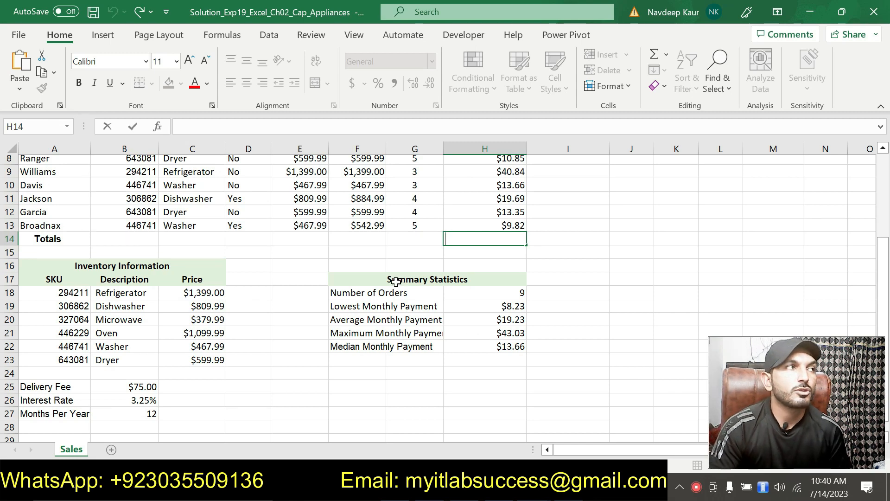
scroll(397, 287, up, 1)
scroll(397, 290, up, 1)
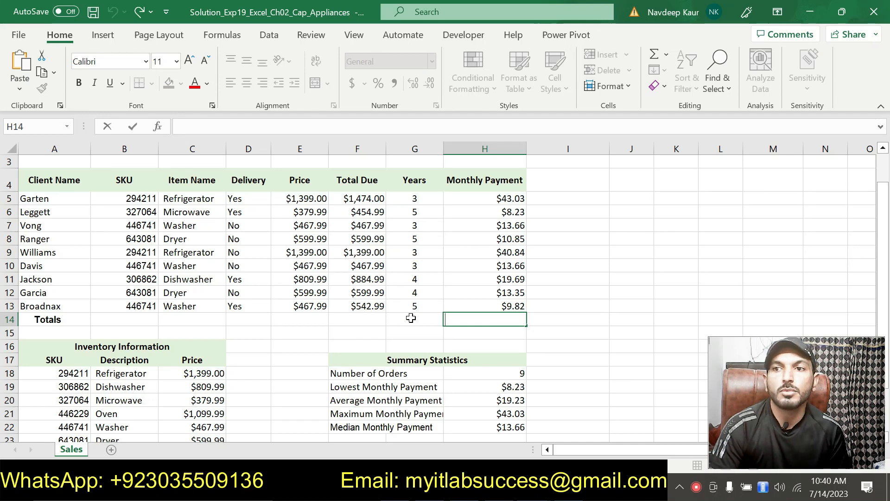
scroll(384, 293, down, 1)
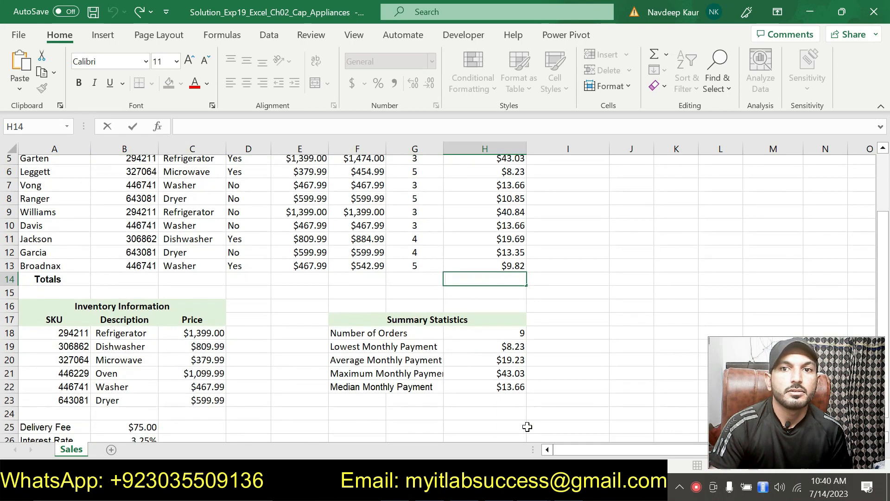
scroll(510, 417, up, 1)
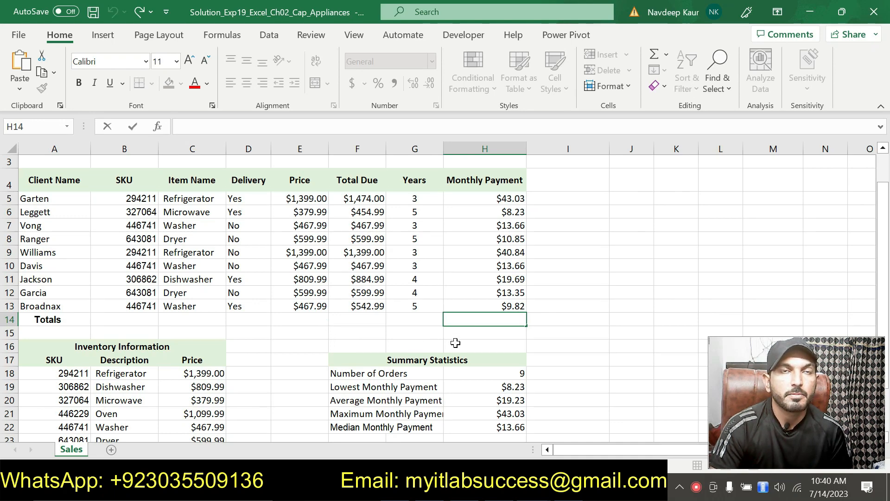
scroll(455, 343, down, 1)
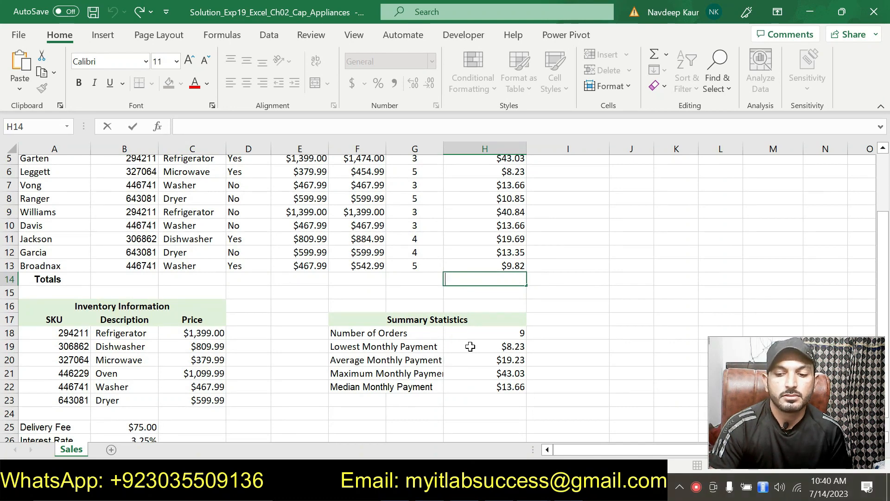
scroll(469, 346, up, 1)
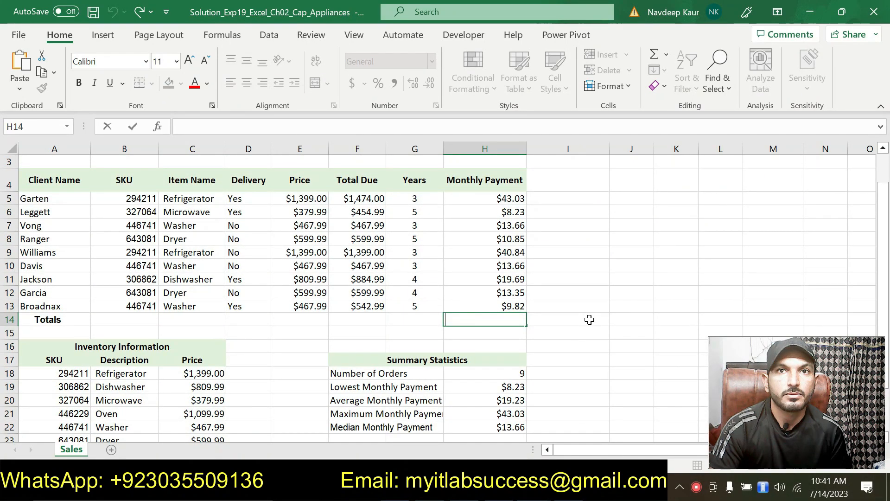
click(325, 344)
click(296, 397)
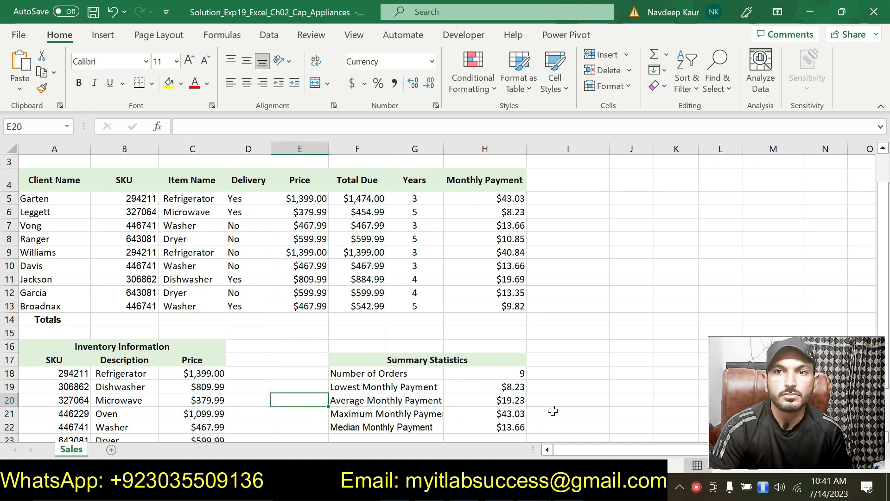
click(601, 349)
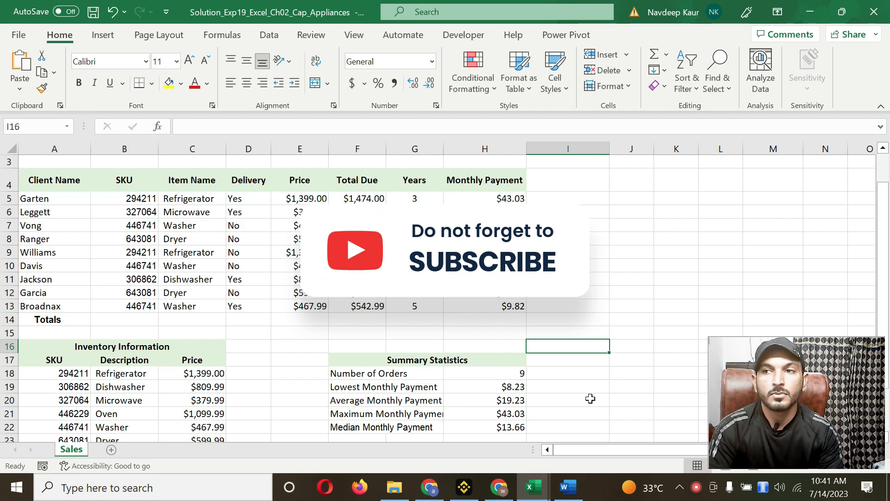
click(591, 398)
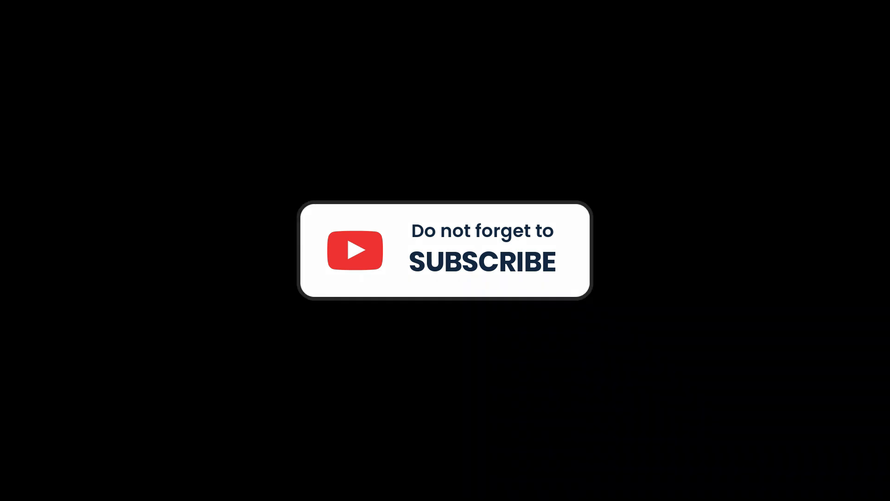